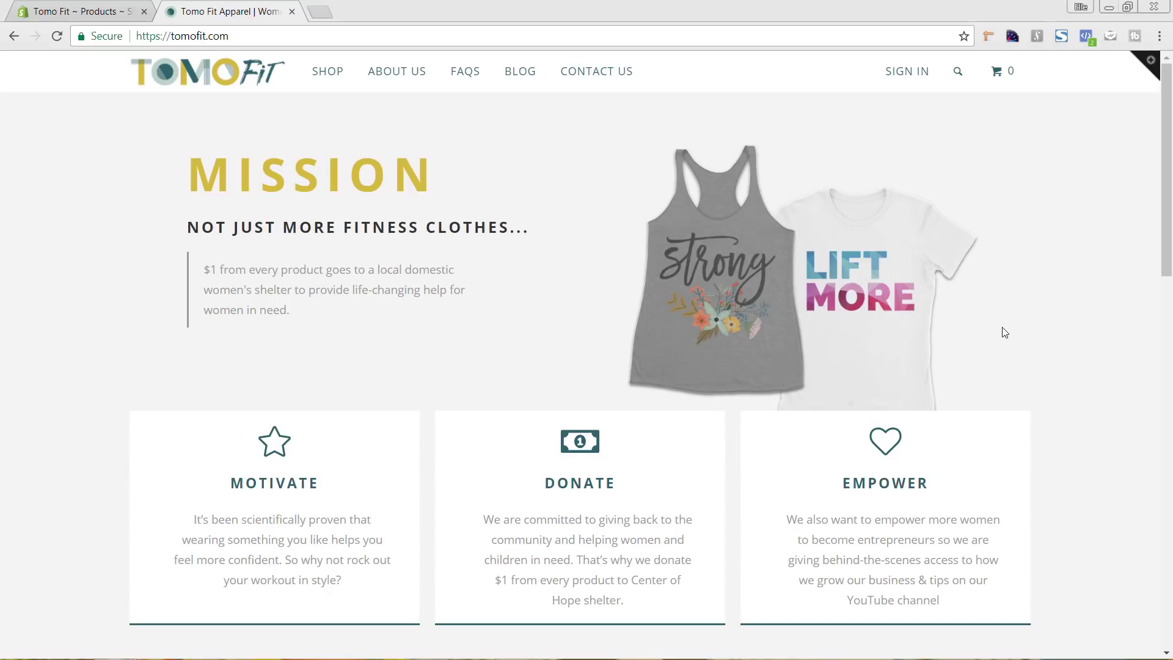
Open the Strong Floral Tank from the storefront's featured products.
{"action": "scroll", "coordinate": [1002, 332], "scroll_direction": "down", "scroll_amount": 6}
{"action": "scroll", "coordinate": [1002, 332], "scroll_direction": "down", "scroll_amount": 4}
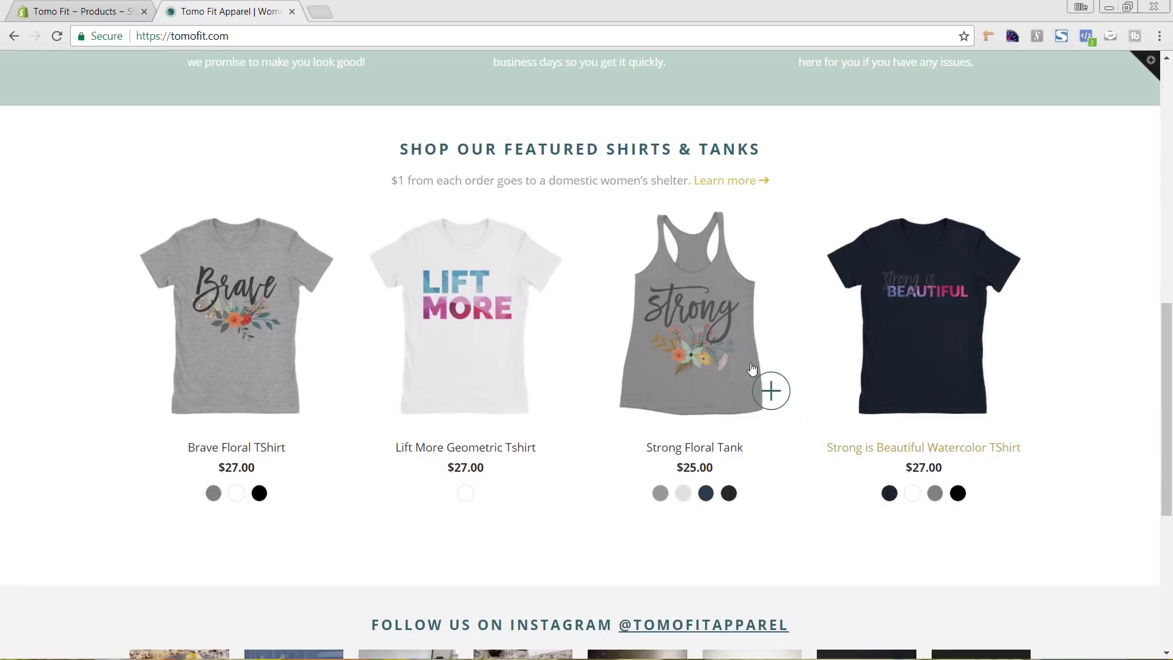
{"action": "left_click", "coordinate": [702, 371]}
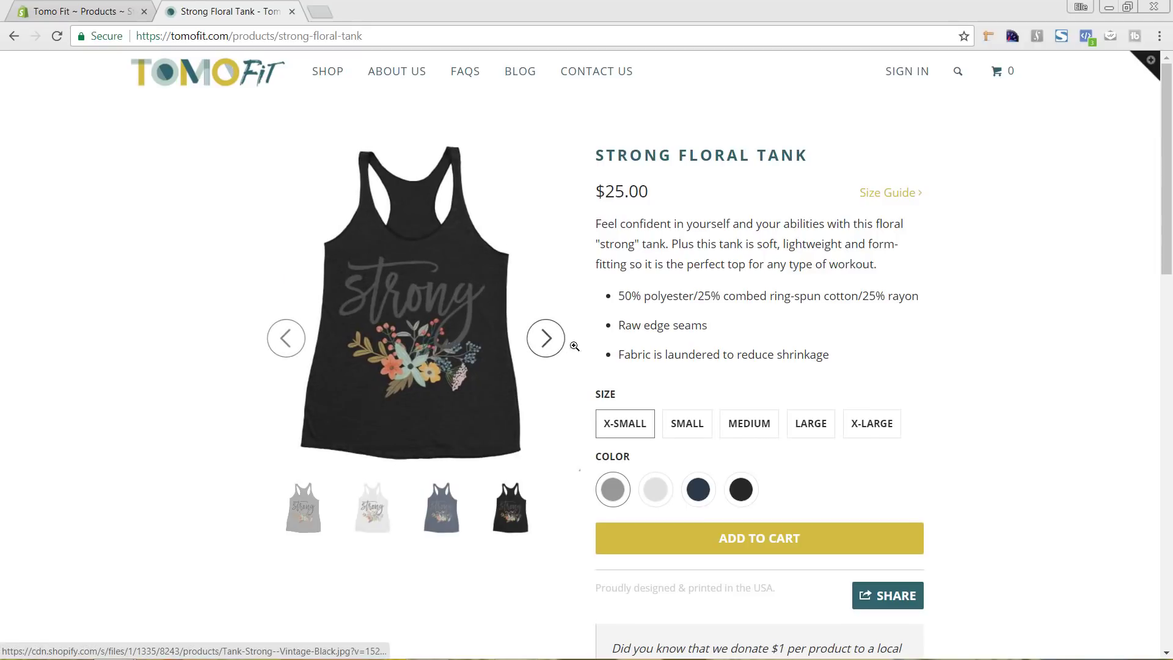
Preview the tank in Heather White, Vintage Navy and Vintage Black, then return to Shopify admin.
{"action": "left_click", "coordinate": [665, 492]}
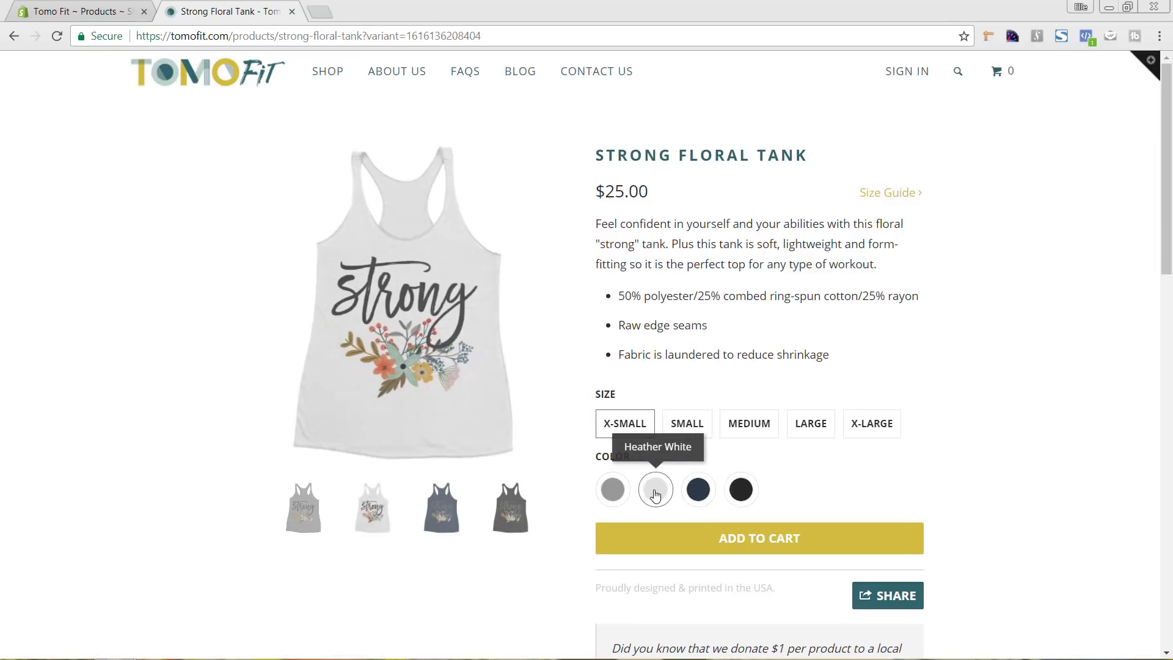
{"action": "left_click", "coordinate": [701, 495]}
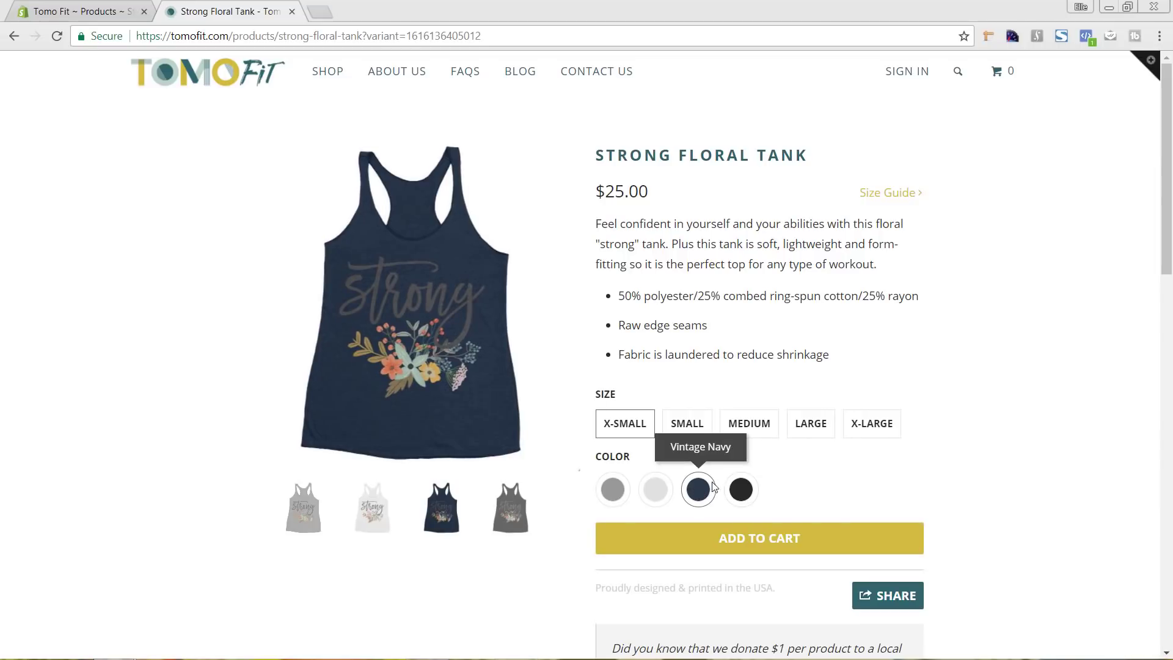
{"action": "left_click", "coordinate": [740, 490]}
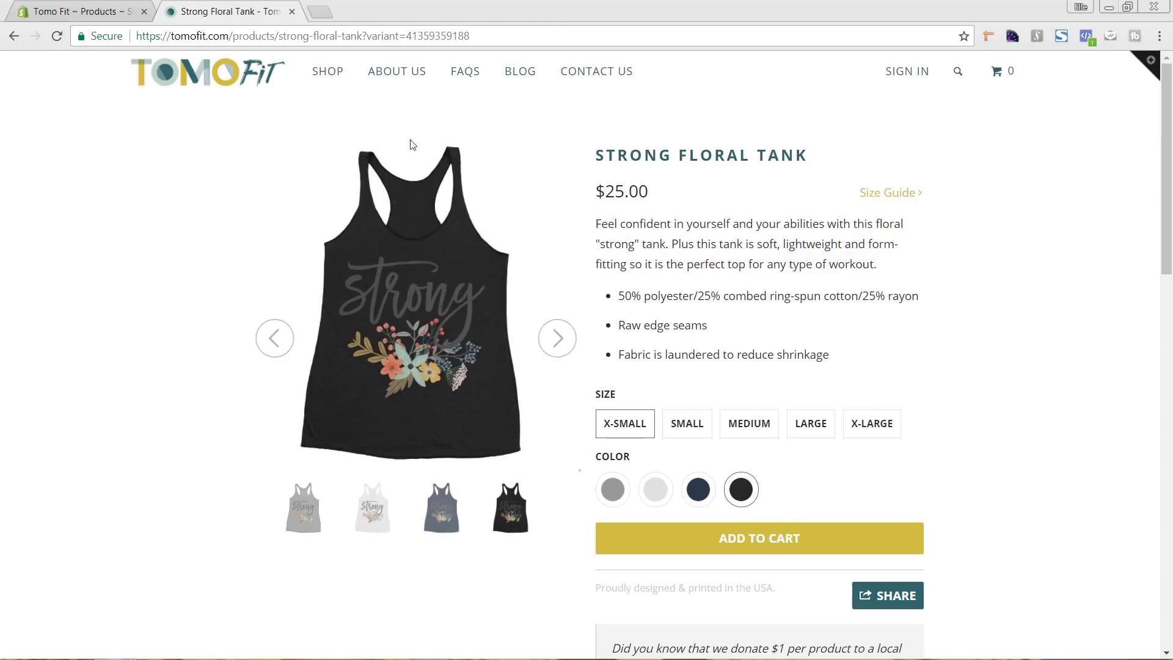
{"action": "left_click", "coordinate": [98, 14]}
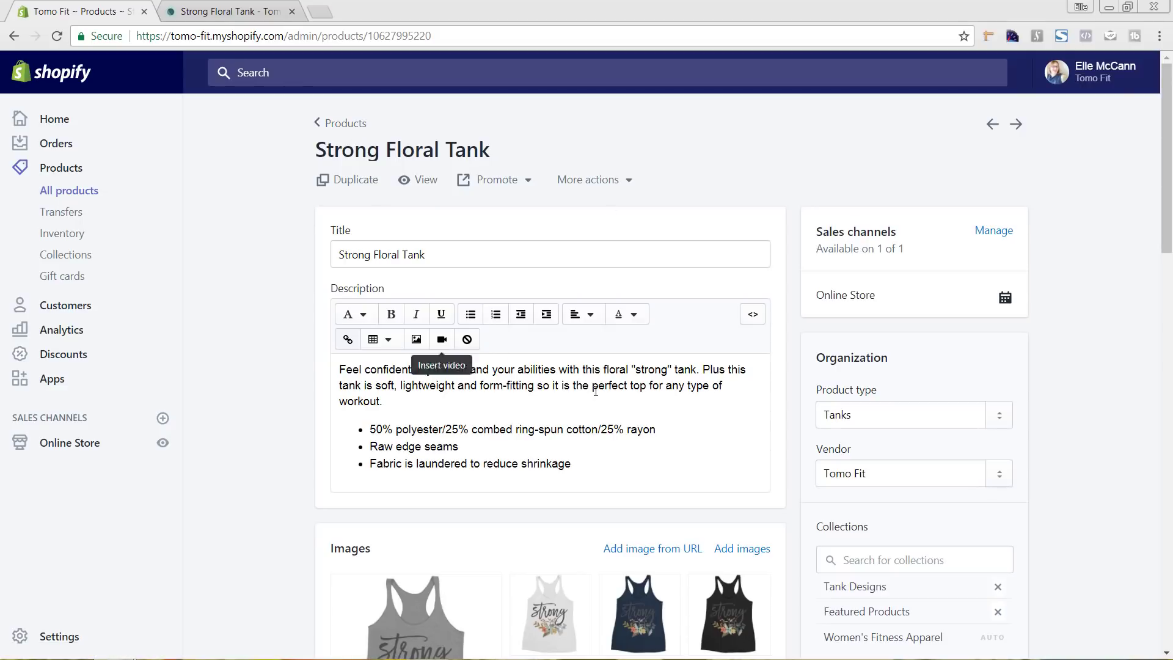
Look over the Strong Floral Tank's variants table, then go back to the Products list.
{"action": "scroll", "coordinate": [816, 379], "scroll_direction": "down", "scroll_amount": 10}
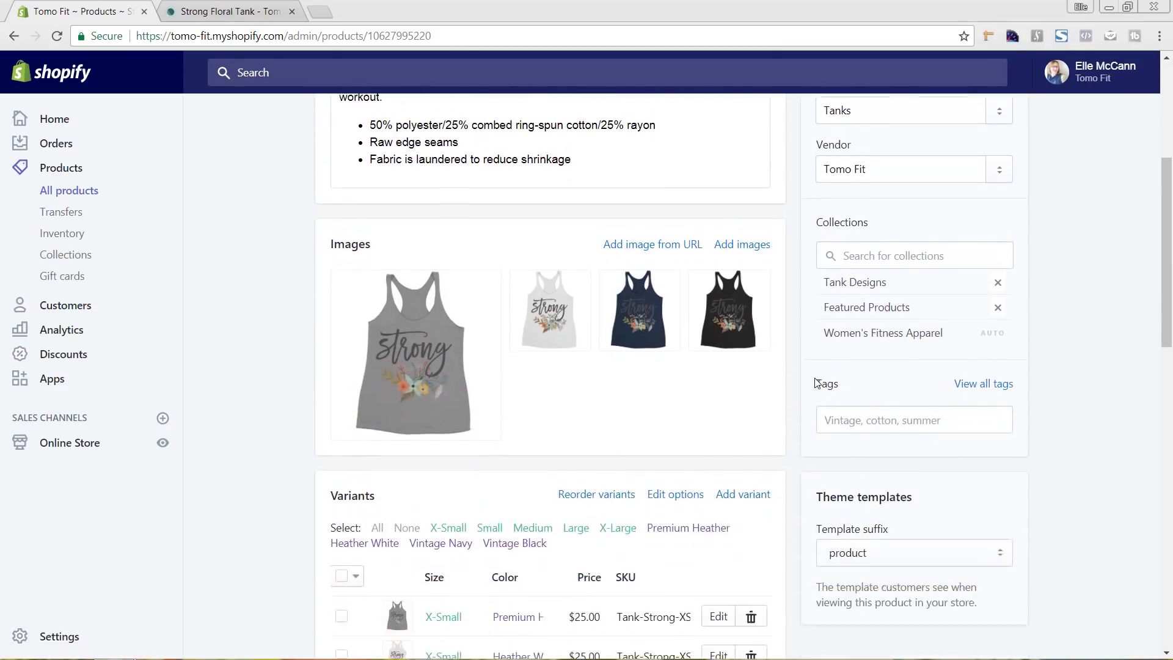
{"action": "scroll", "coordinate": [819, 373], "scroll_direction": "down", "scroll_amount": 2}
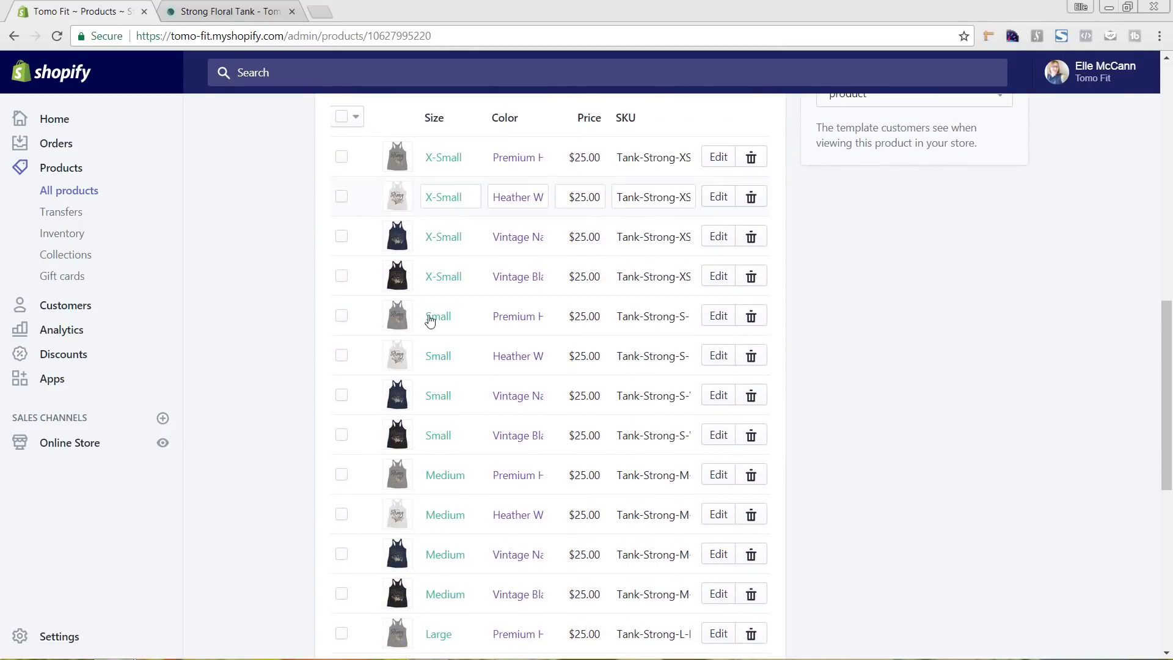
{"action": "scroll", "coordinate": [1038, 461], "scroll_direction": "up", "scroll_amount": 12}
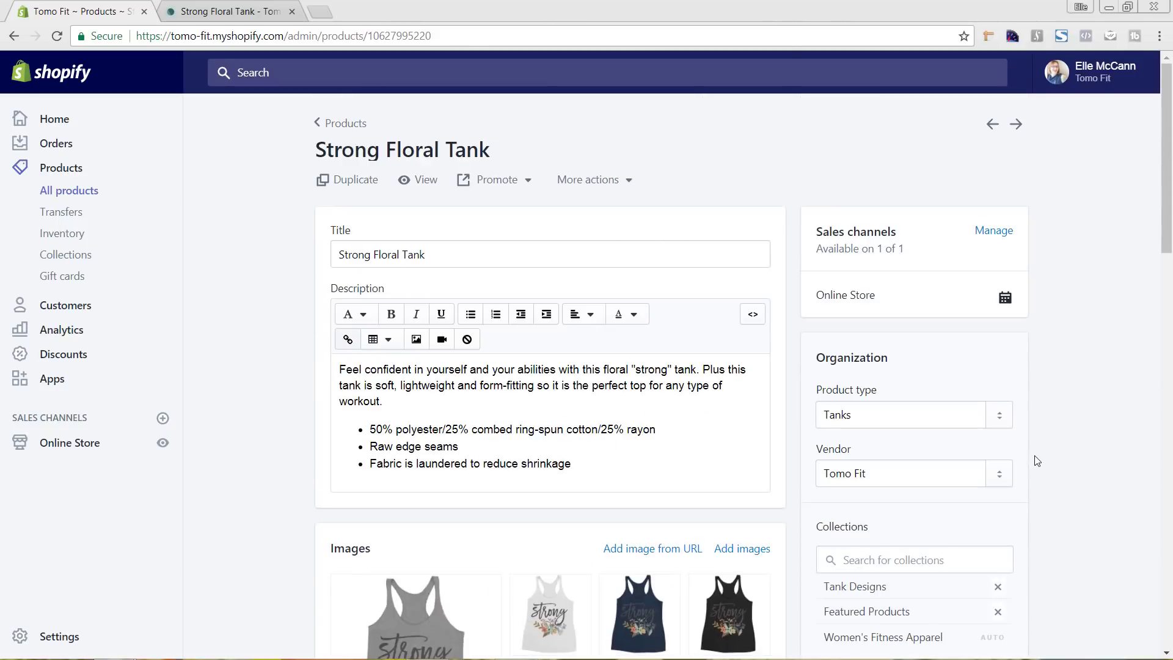
{"action": "left_click", "coordinate": [349, 126]}
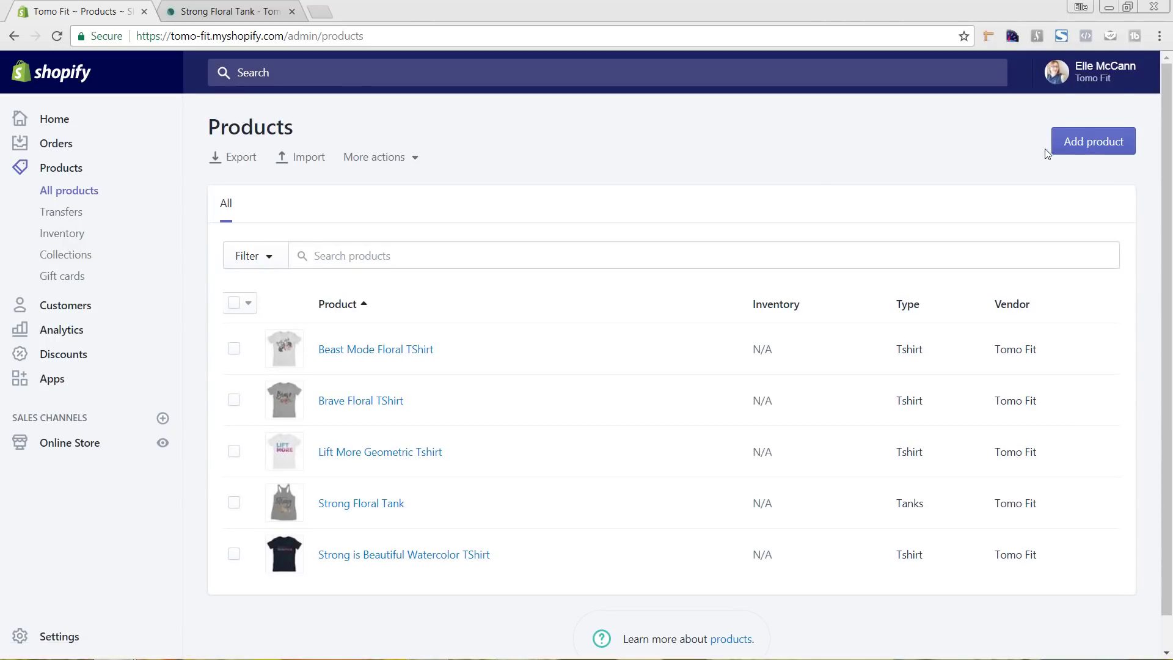
Create a new product titled 'Beast Mode Floral Tank' with the description 'Description Goes Here'.
{"action": "left_click", "coordinate": [1087, 150]}
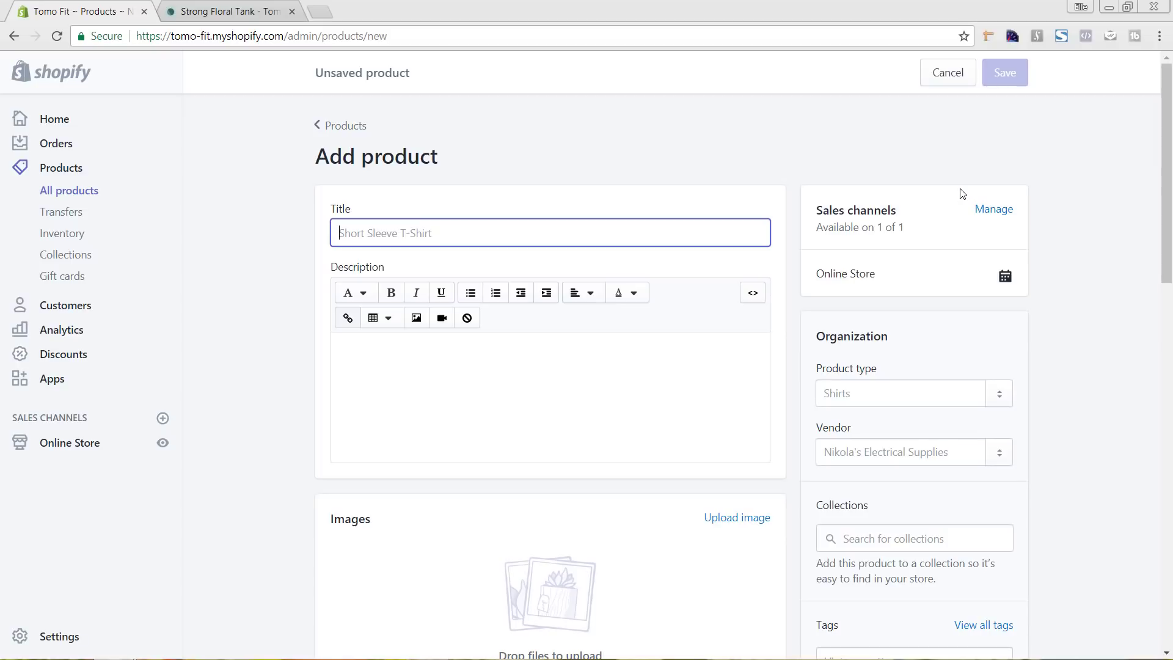
{"action": "type", "text": "Beast Mode"}
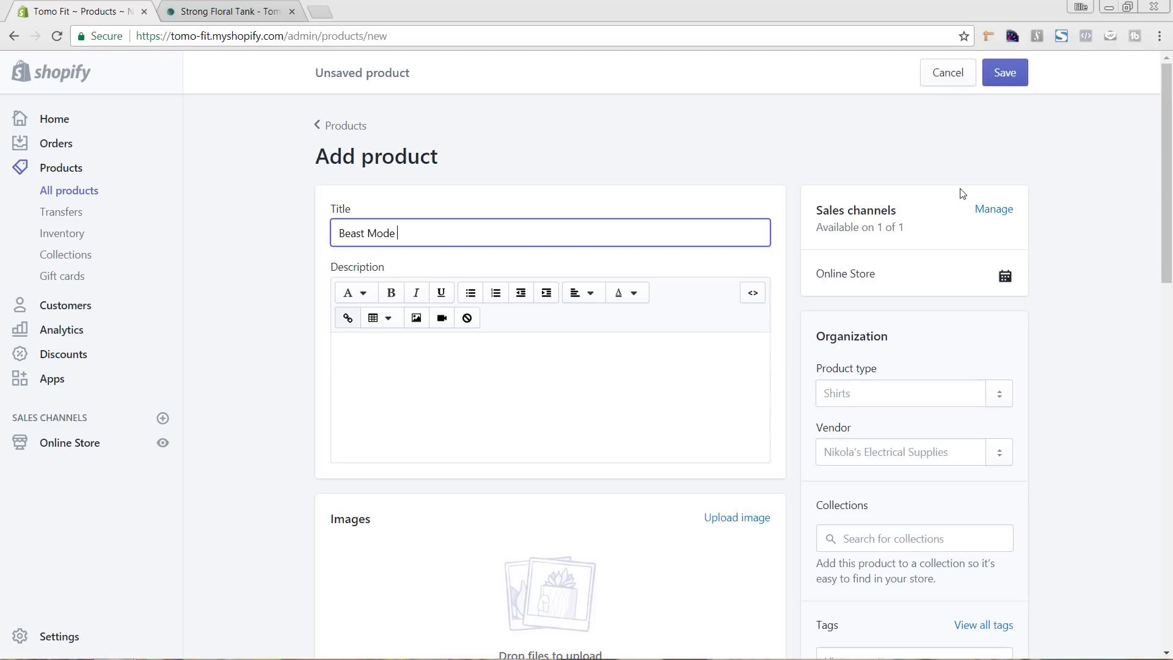
{"action": "type", "text": " Floral Tank"}
{"action": "left_click", "coordinate": [485, 391]}
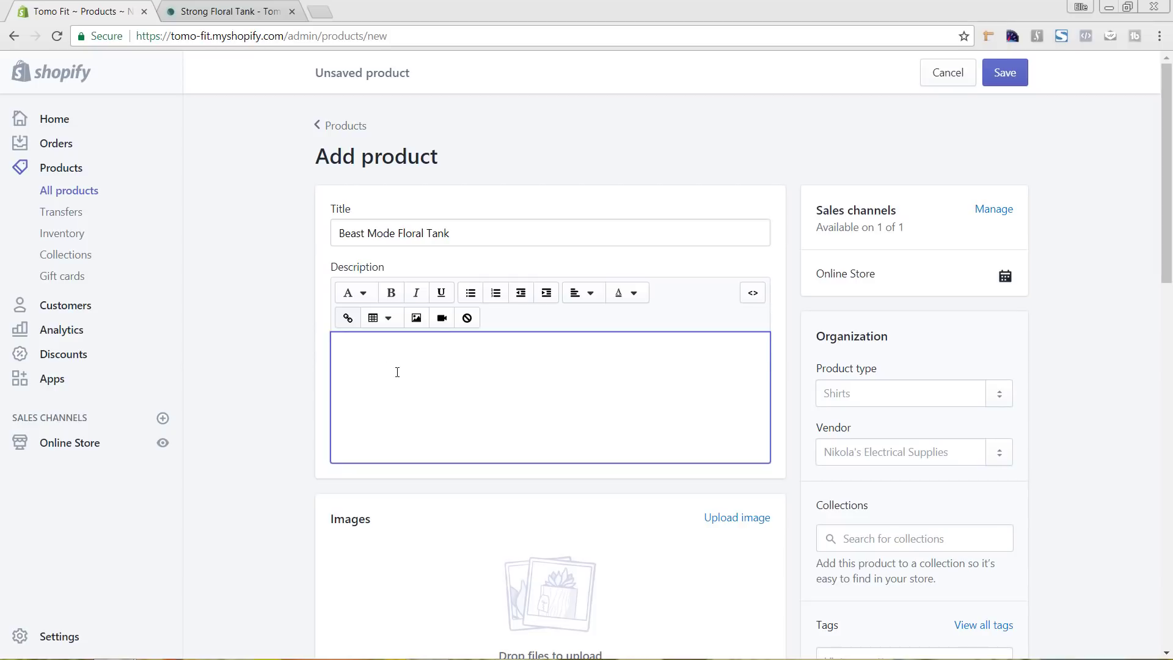
{"action": "type", "text": "Description Goes Here"}
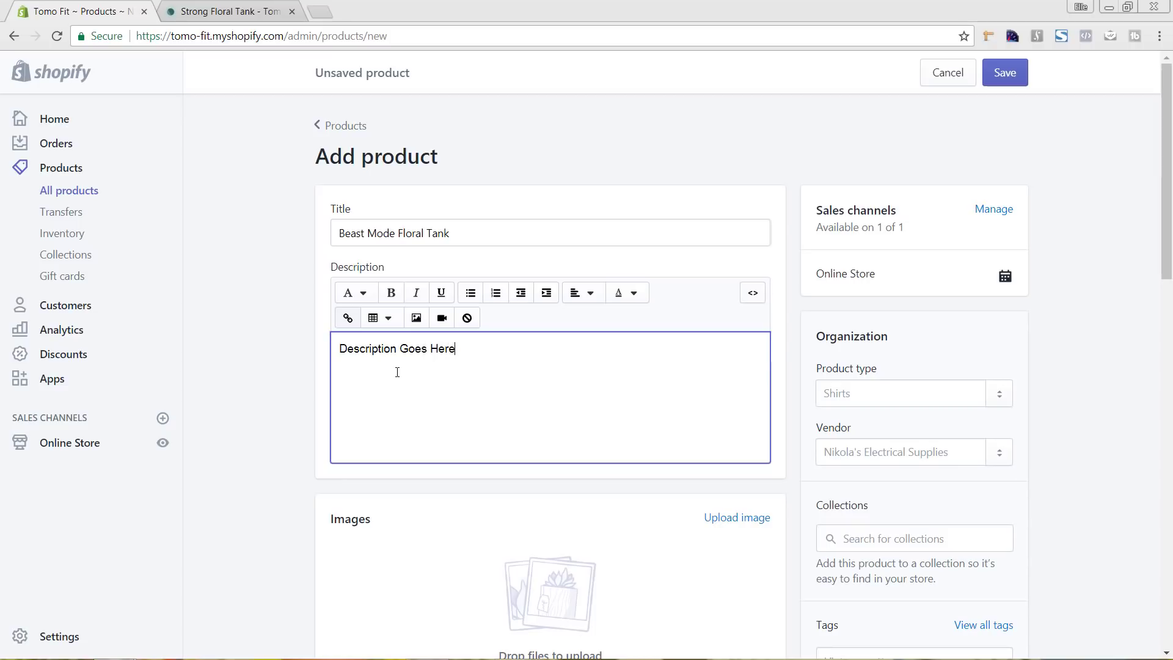
{"action": "scroll", "coordinate": [697, 270], "scroll_direction": "down", "scroll_amount": 1}
{"action": "scroll", "coordinate": [698, 270], "scroll_direction": "down", "scroll_amount": 2}
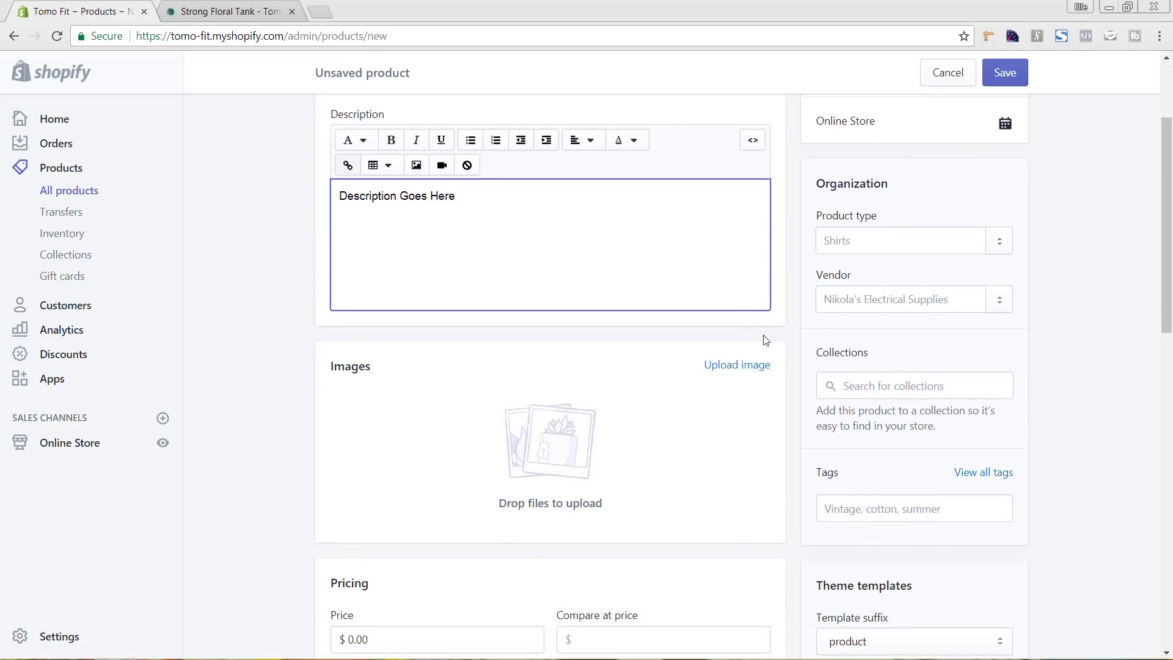
{"action": "left_click", "coordinate": [794, 335]}
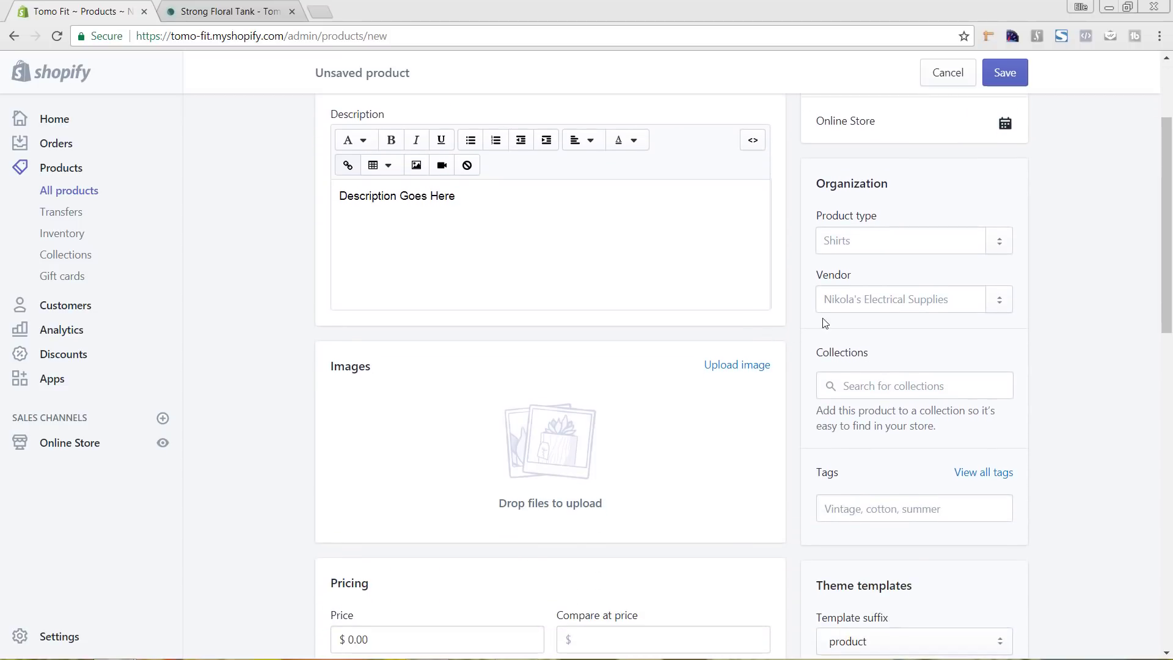
Upload the six Tank-Beast-Mode images, Envy through Vintage-Turquoise, from the Products folder.
{"action": "left_click", "coordinate": [723, 369]}
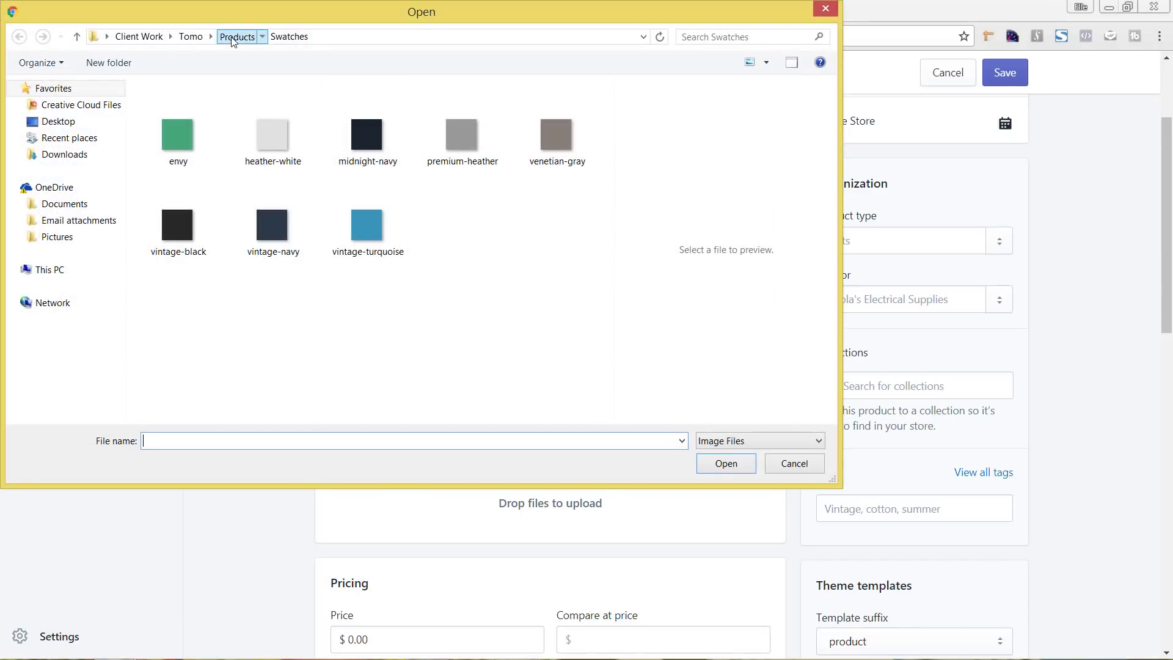
{"action": "left_click", "coordinate": [233, 38]}
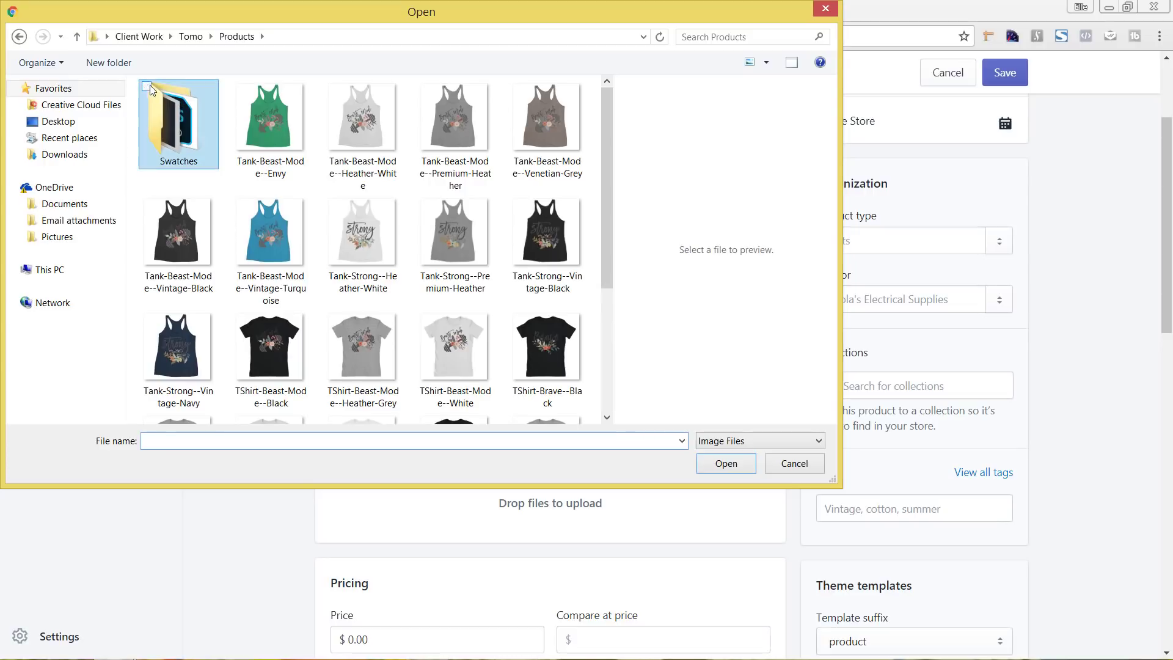
{"action": "left_click", "coordinate": [264, 116]}
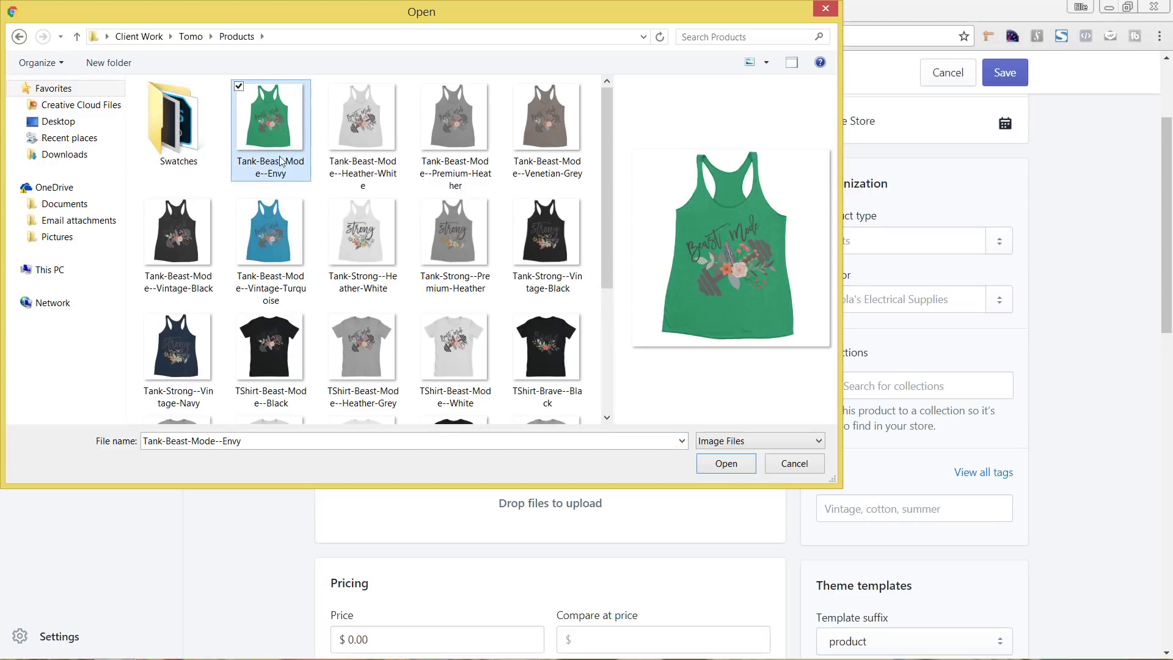
{"action": "left_click", "coordinate": [283, 233], "text": "shift"}
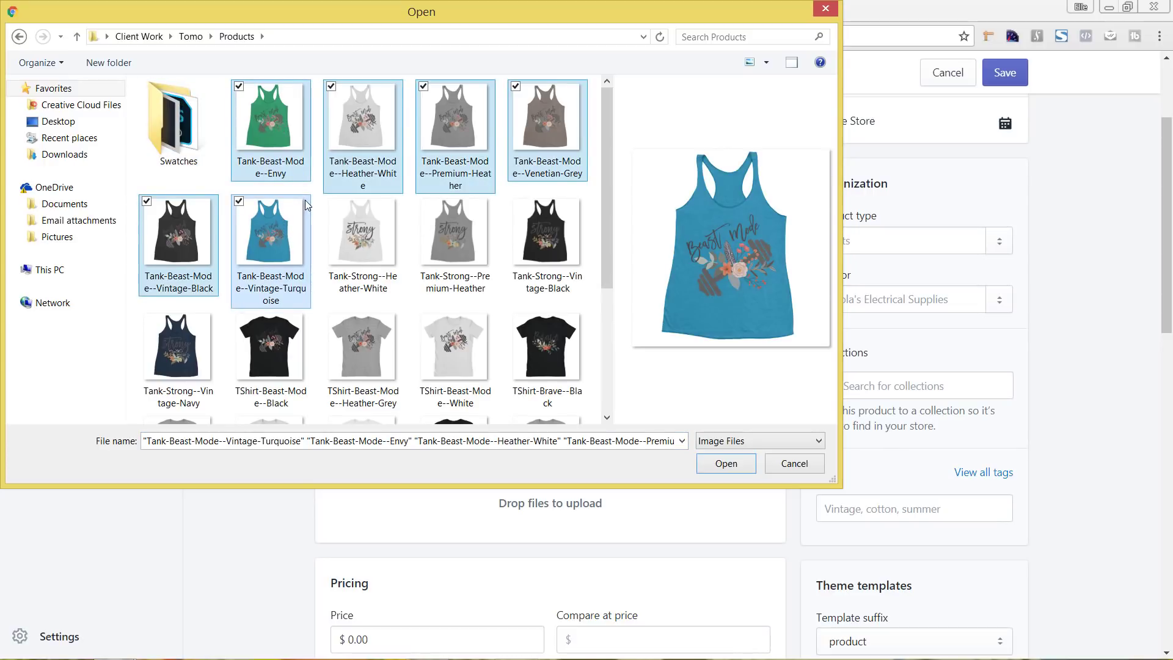
{"action": "left_click", "coordinate": [737, 467]}
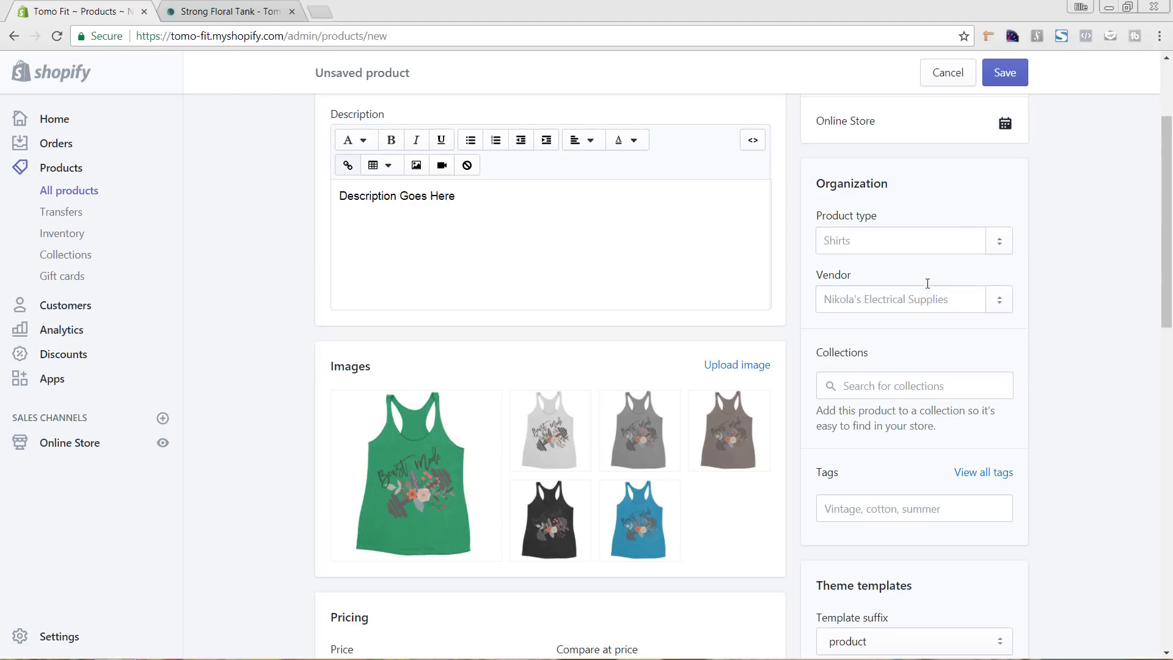
Set the product type to Tanks and the vendor to Tomo Fit.
{"action": "left_click", "coordinate": [1006, 241]}
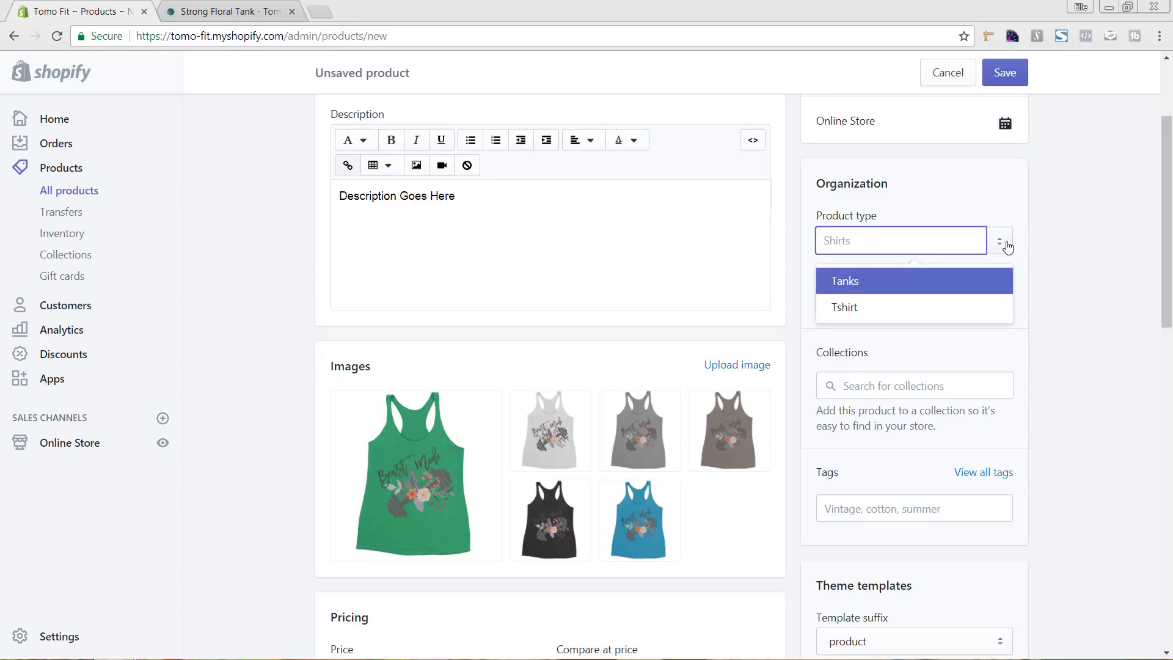
{"action": "left_click", "coordinate": [948, 285]}
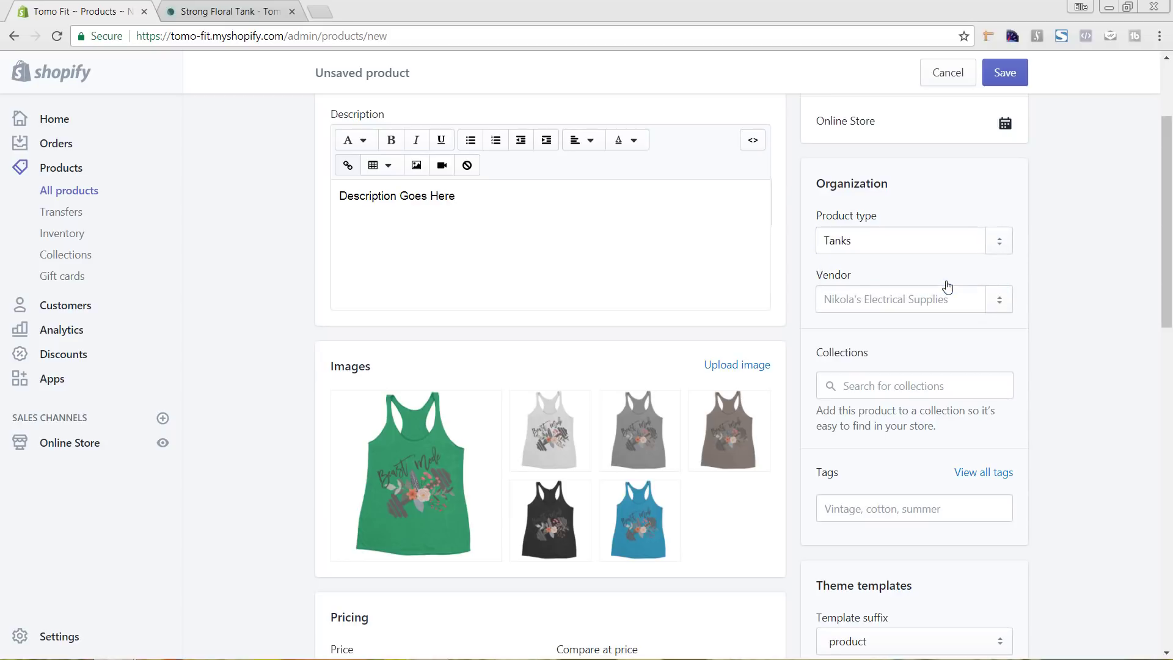
{"action": "left_click", "coordinate": [986, 296]}
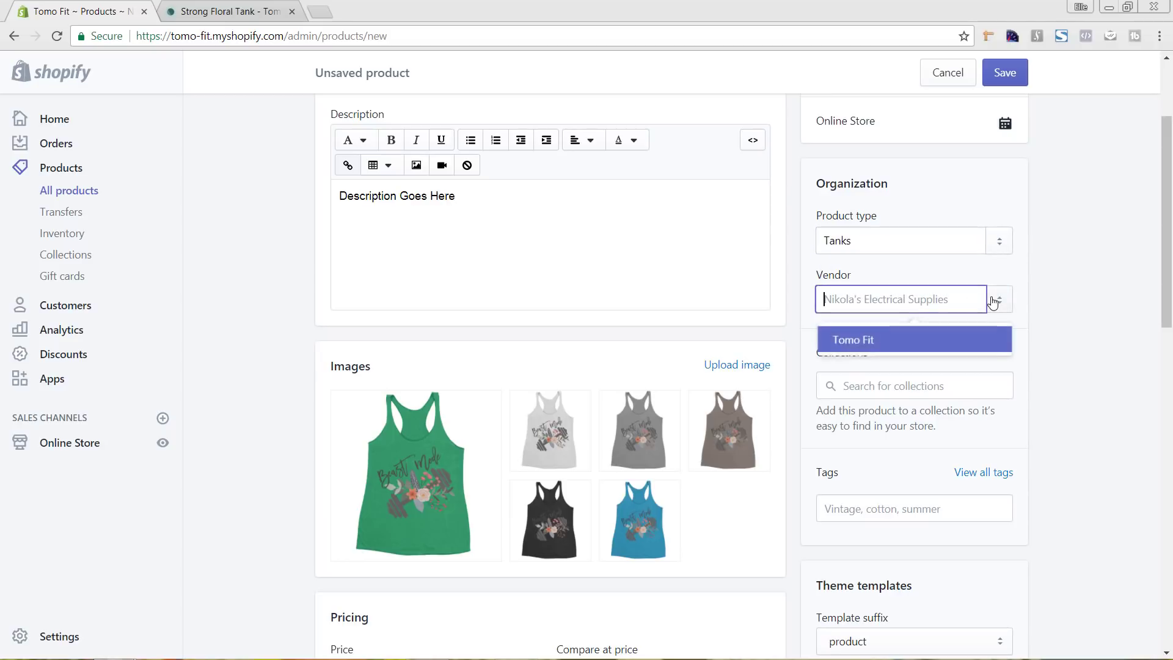
{"action": "left_click", "coordinate": [952, 340]}
Add the product to the Featured Products and Tank Designs collections.
{"action": "left_click", "coordinate": [911, 384]}
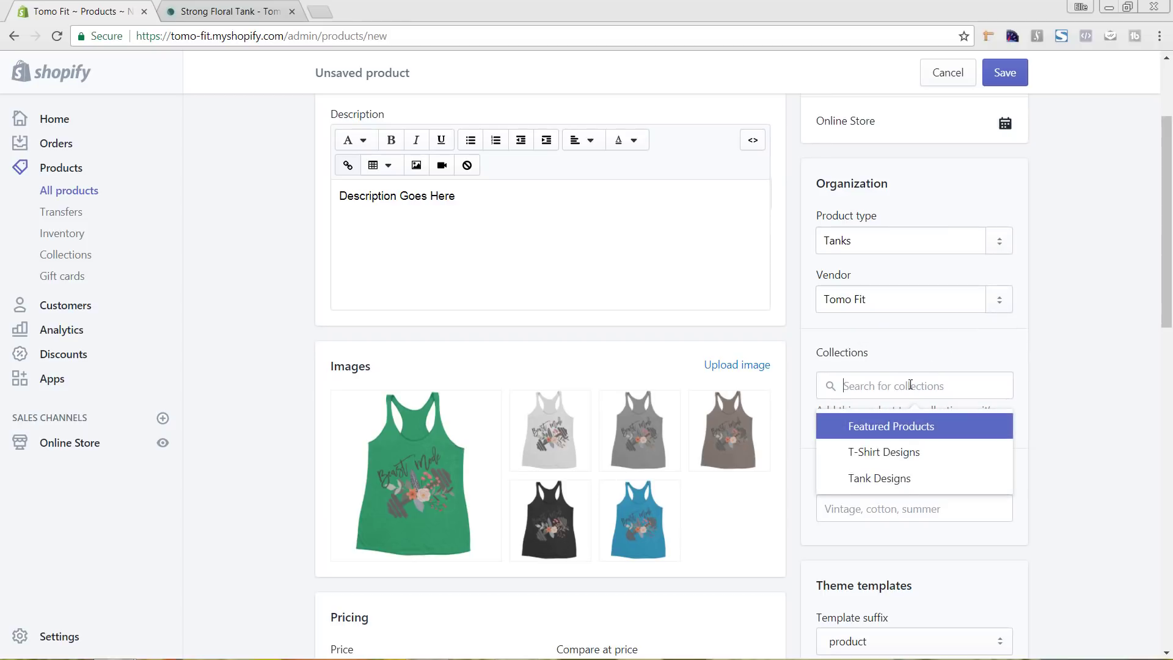
{"action": "left_click", "coordinate": [887, 433]}
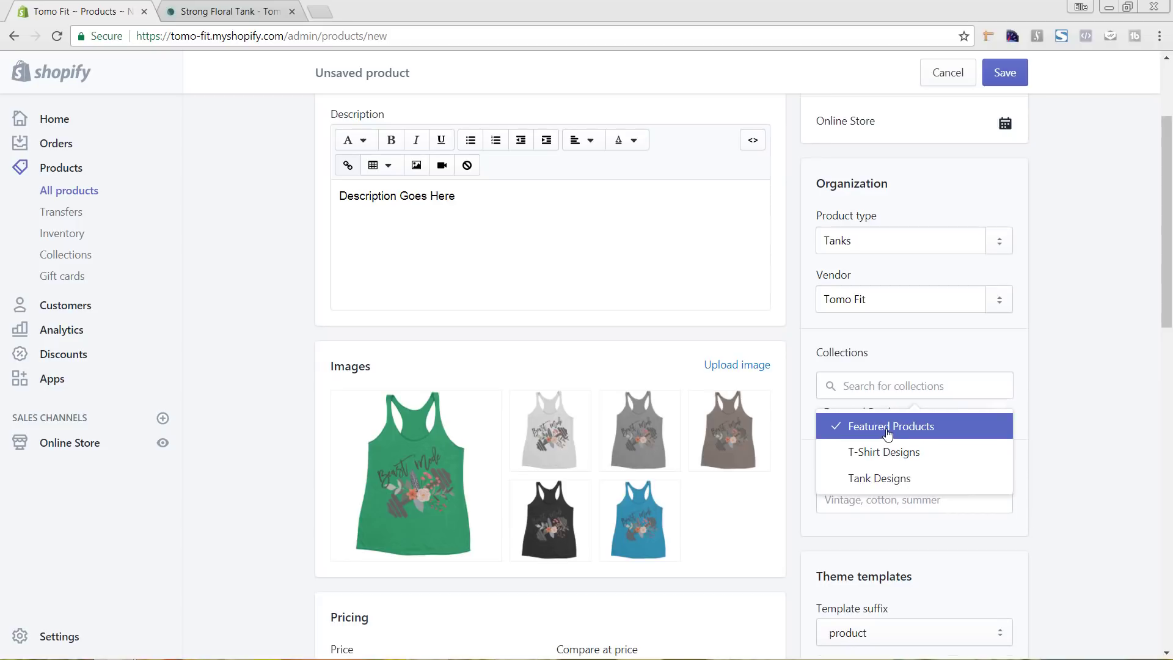
{"action": "left_click", "coordinate": [885, 483]}
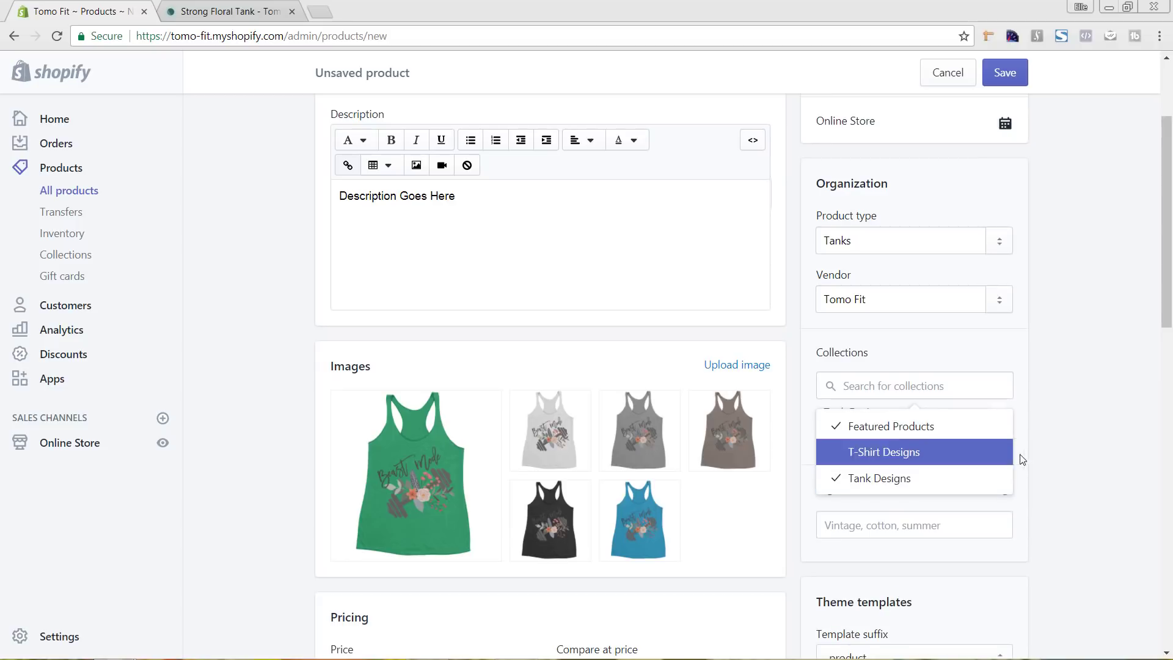
{"action": "left_click", "coordinate": [1082, 436]}
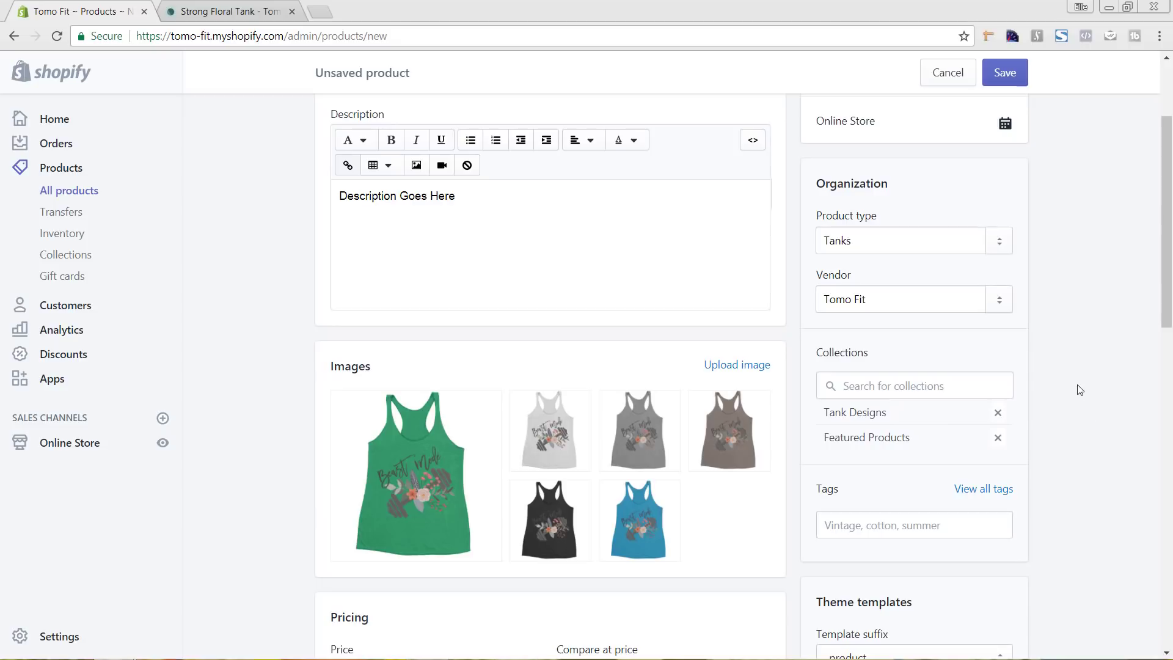
{"action": "scroll", "coordinate": [1078, 389], "scroll_direction": "down", "scroll_amount": 3}
{"action": "scroll", "coordinate": [1079, 387], "scroll_direction": "down", "scroll_amount": 1}
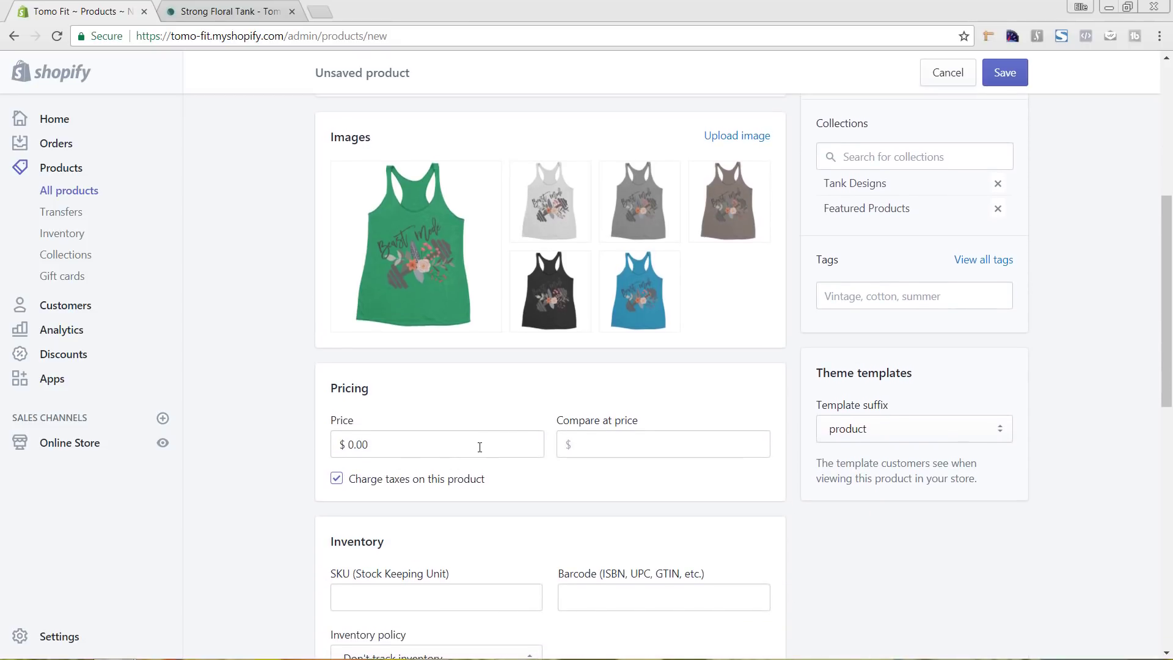
Set the price to $25.00 after checking the Strong Floral Tank storefront page.
{"action": "left_click", "coordinate": [239, 11]}
{"action": "left_click", "coordinate": [71, 12]}
{"action": "left_click_drag", "start_coordinate": [355, 444], "coordinate": [348, 449]}
{"action": "type", "text": "25"}
Begin the SKU as 'Tank-Beast-'.
{"action": "scroll", "coordinate": [288, 426], "scroll_direction": "down", "scroll_amount": 3}
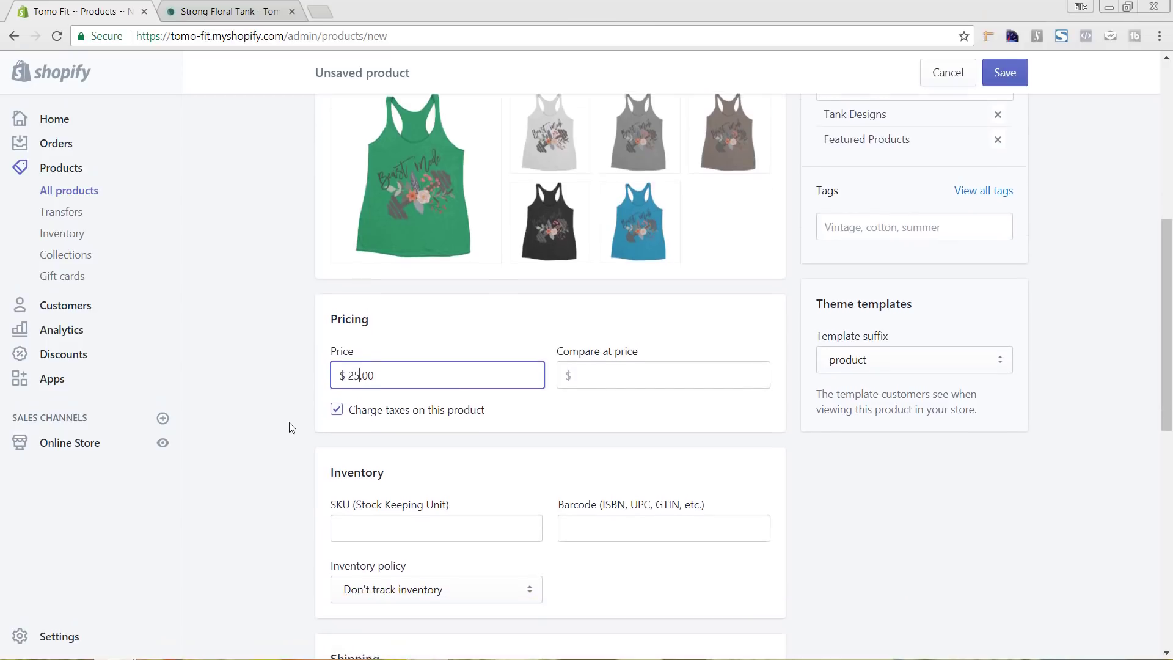
{"action": "scroll", "coordinate": [391, 419], "scroll_direction": "up", "scroll_amount": 1}
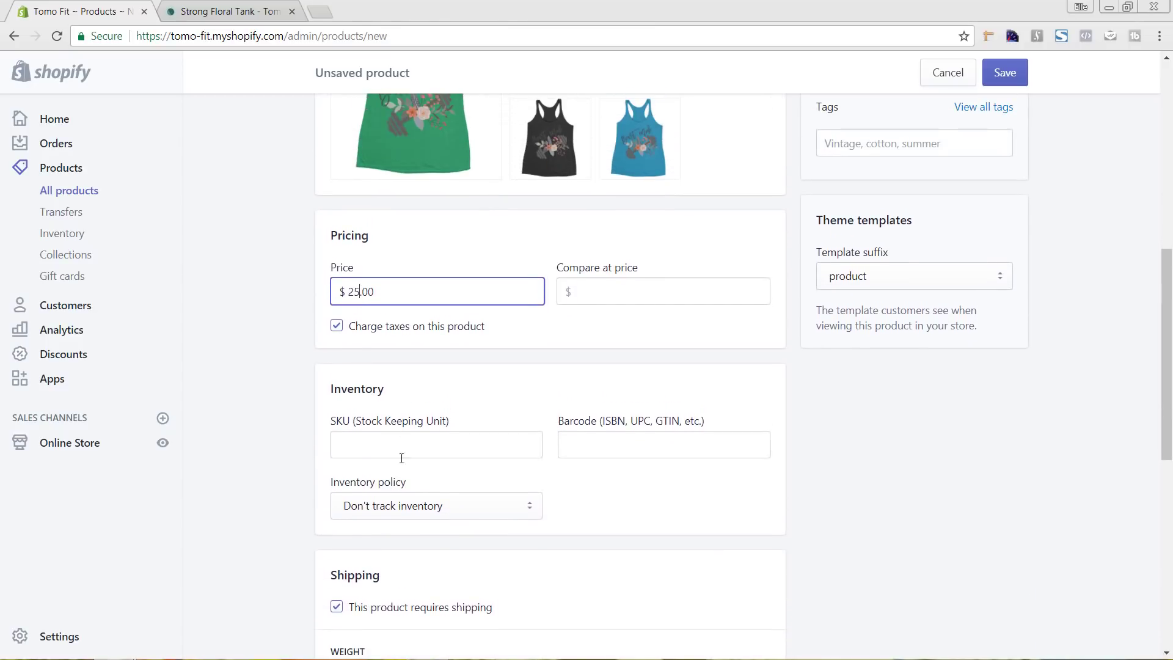
{"action": "left_click", "coordinate": [441, 454]}
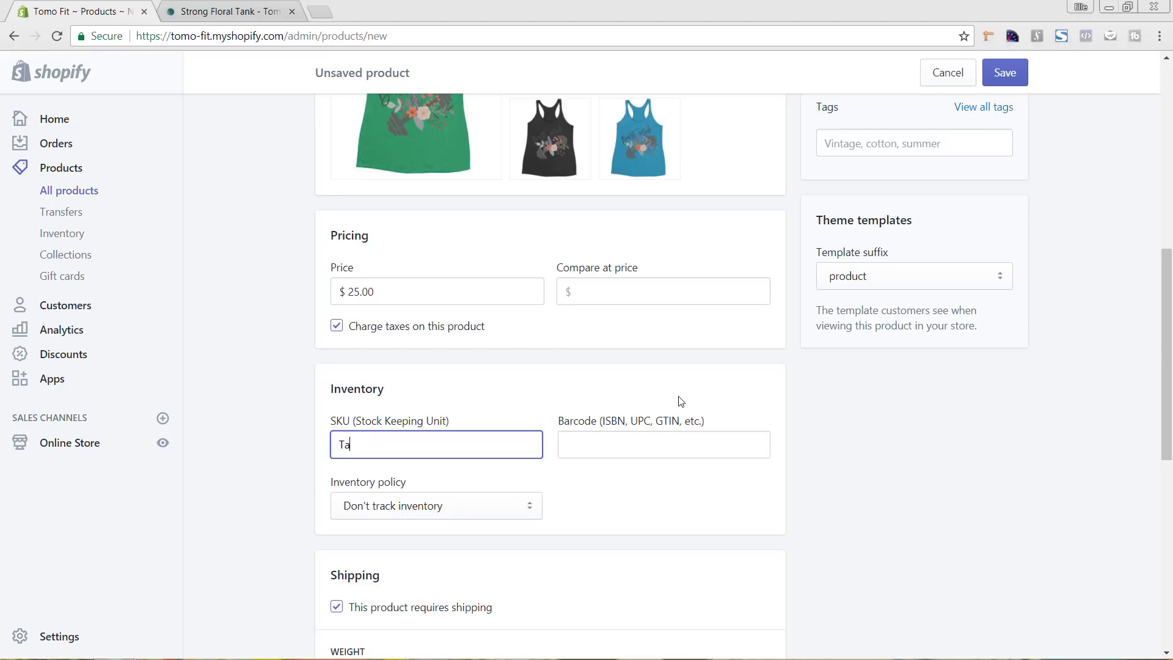
{"action": "type", "text": "nk-Beast-"}
{"action": "left_click", "coordinate": [834, 489]}
Enter a shipping weight of 4.3, keeping oz as the unit.
{"action": "scroll", "coordinate": [831, 486], "scroll_direction": "down", "scroll_amount": 3}
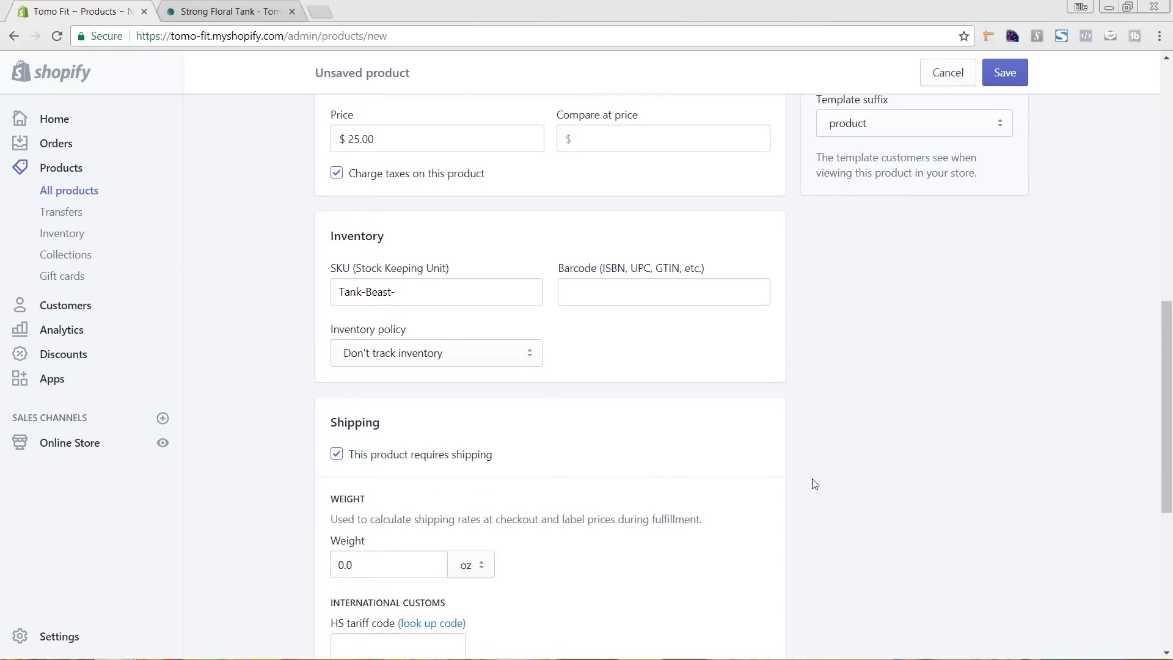
{"action": "scroll", "coordinate": [813, 481], "scroll_direction": "down", "scroll_amount": 3}
{"action": "scroll", "coordinate": [815, 480], "scroll_direction": "down", "scroll_amount": 1}
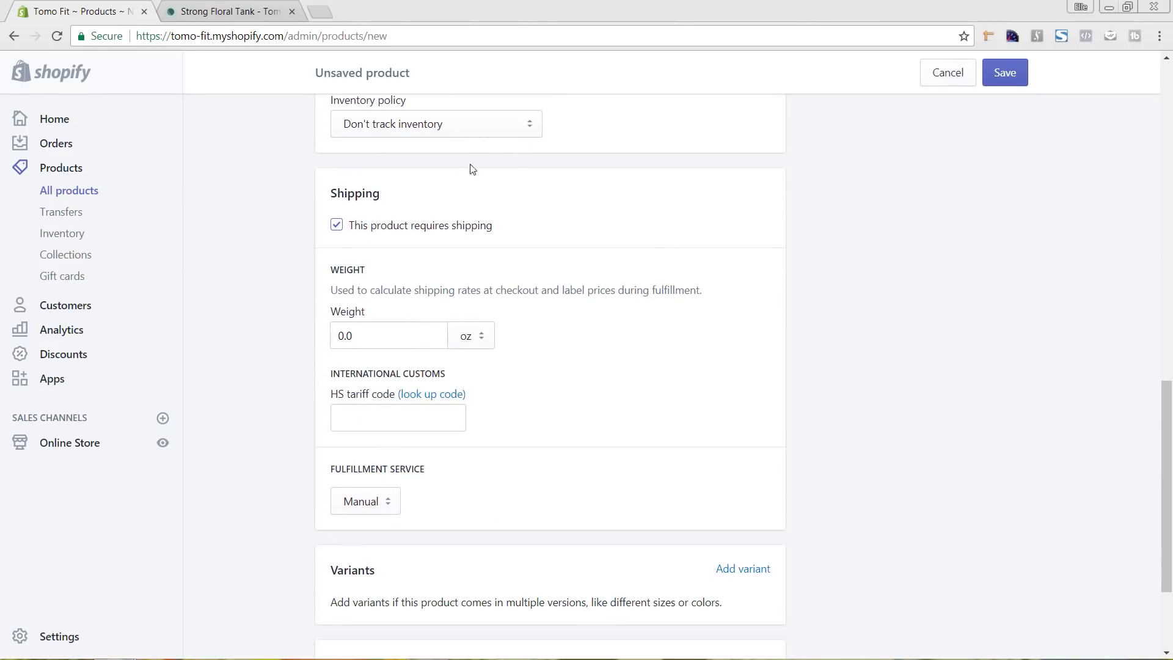
{"action": "left_click_drag", "start_coordinate": [391, 335], "coordinate": [291, 315]}
{"action": "type", "text": "4.3"}
{"action": "left_click", "coordinate": [925, 329]}
{"action": "left_click", "coordinate": [481, 336]}
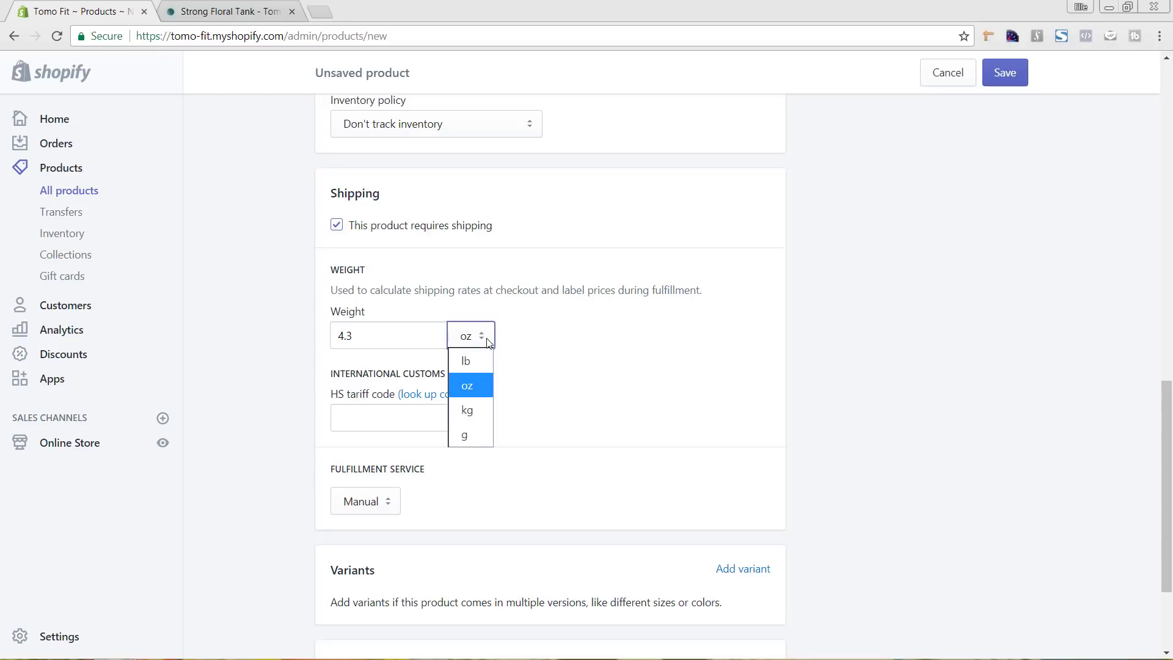
{"action": "left_click", "coordinate": [731, 389]}
{"action": "scroll", "coordinate": [853, 400], "scroll_direction": "down", "scroll_amount": 2}
{"action": "scroll", "coordinate": [853, 401], "scroll_direction": "down", "scroll_amount": 1}
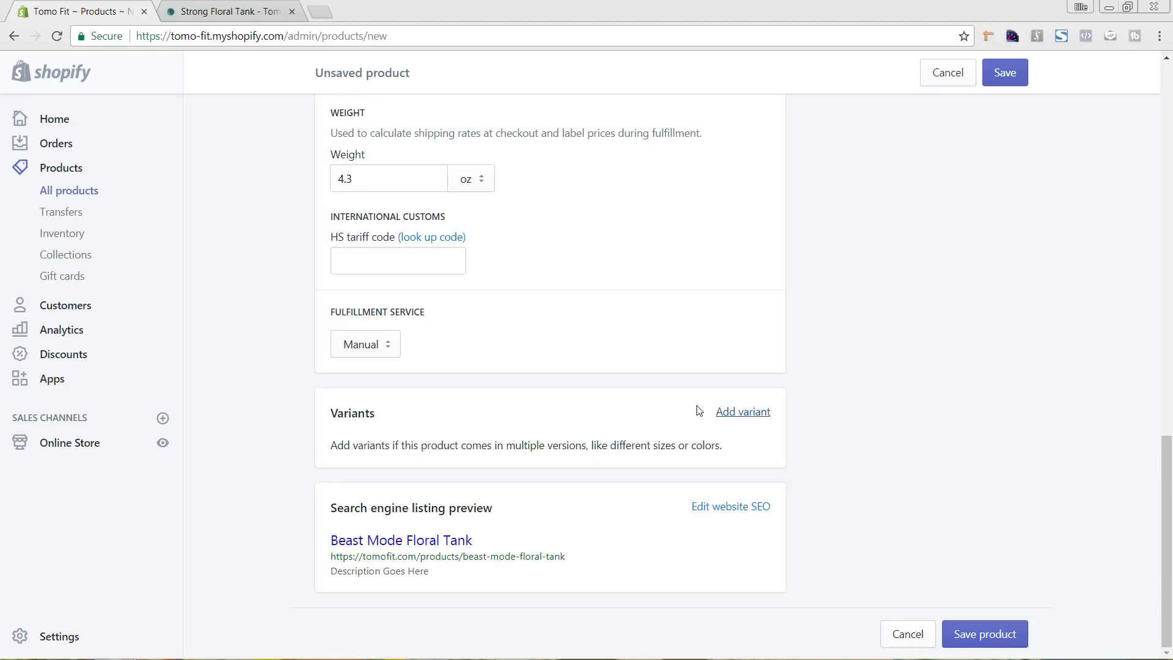
Add Size values X-Small, Small, Medium, Large and X-Large, producing five variants.
{"action": "left_click", "coordinate": [738, 415]}
{"action": "scroll", "coordinate": [871, 413], "scroll_direction": "down", "scroll_amount": 1}
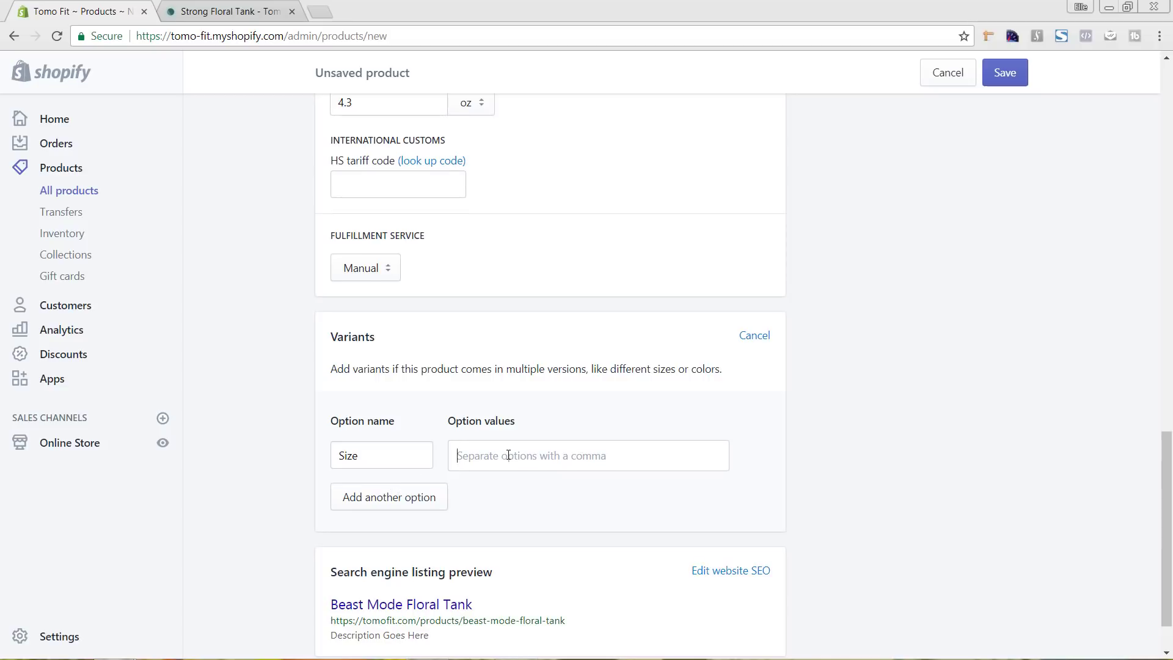
{"action": "type", "text": "X-Small"}
{"action": "key", "text": "Return"}
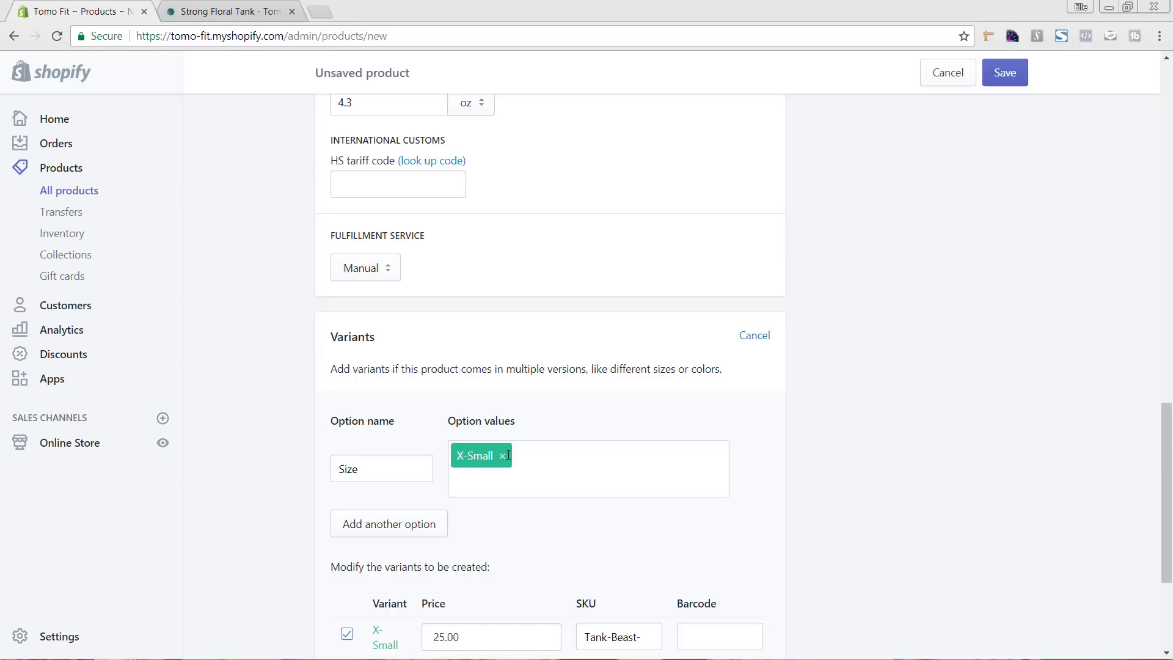
{"action": "type", "text": "Small"}
{"action": "key", "text": "Return"}
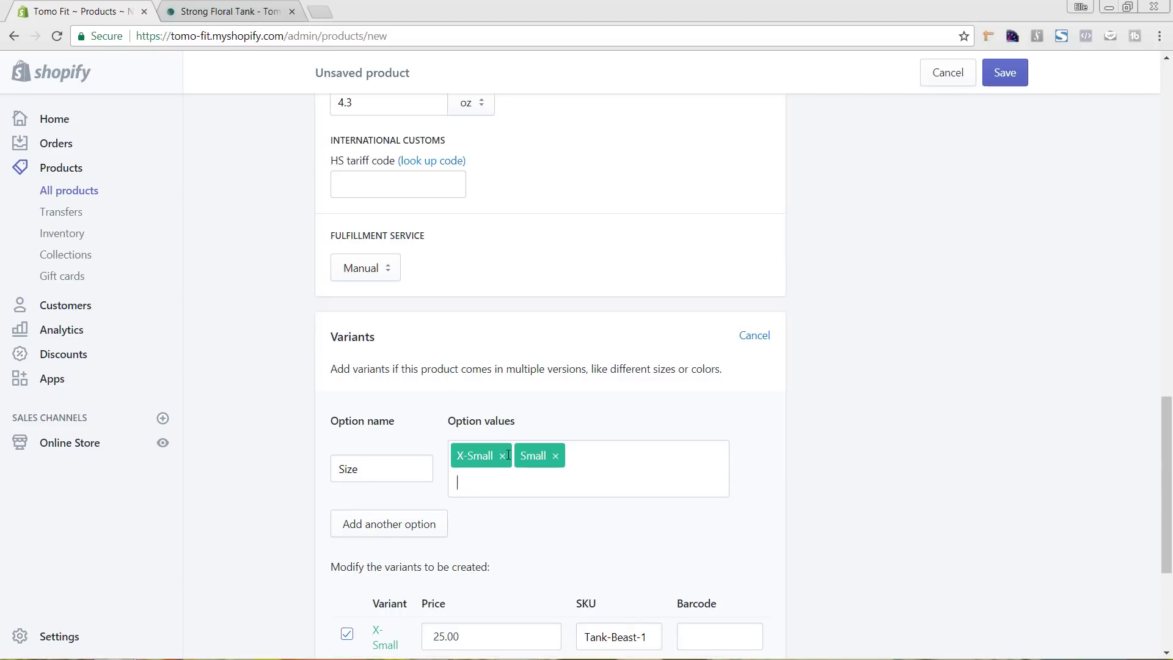
{"action": "type", "text": "Medium"}
{"action": "key", "text": "Return"}
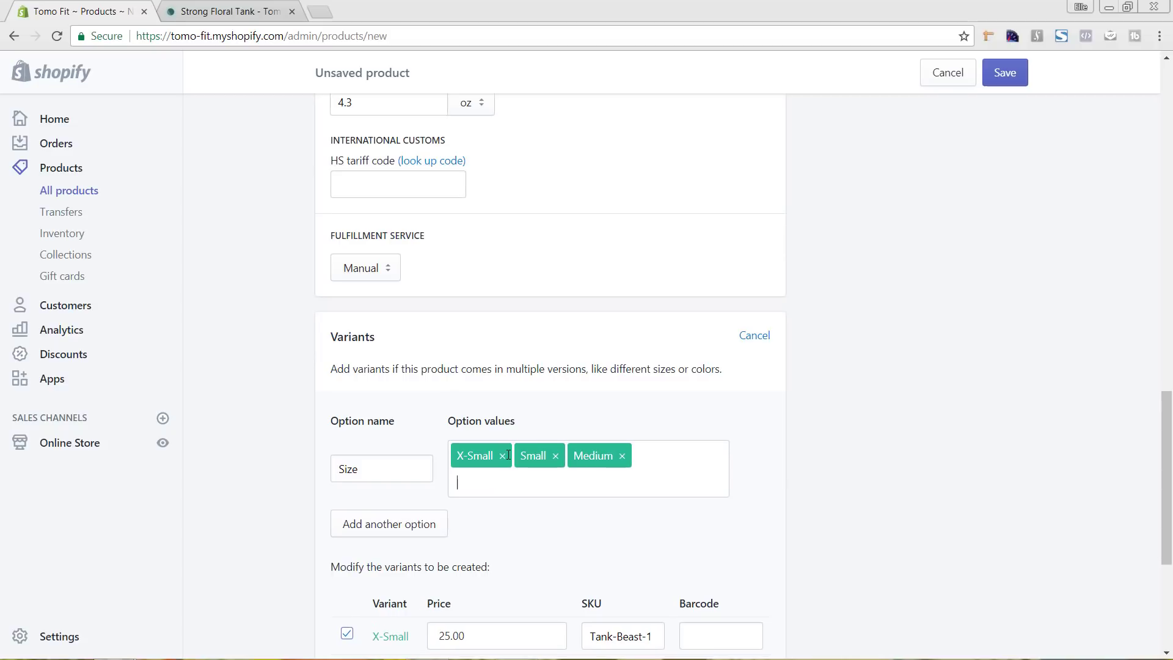
{"action": "type", "text": "Large"}
{"action": "key", "text": "Return"}
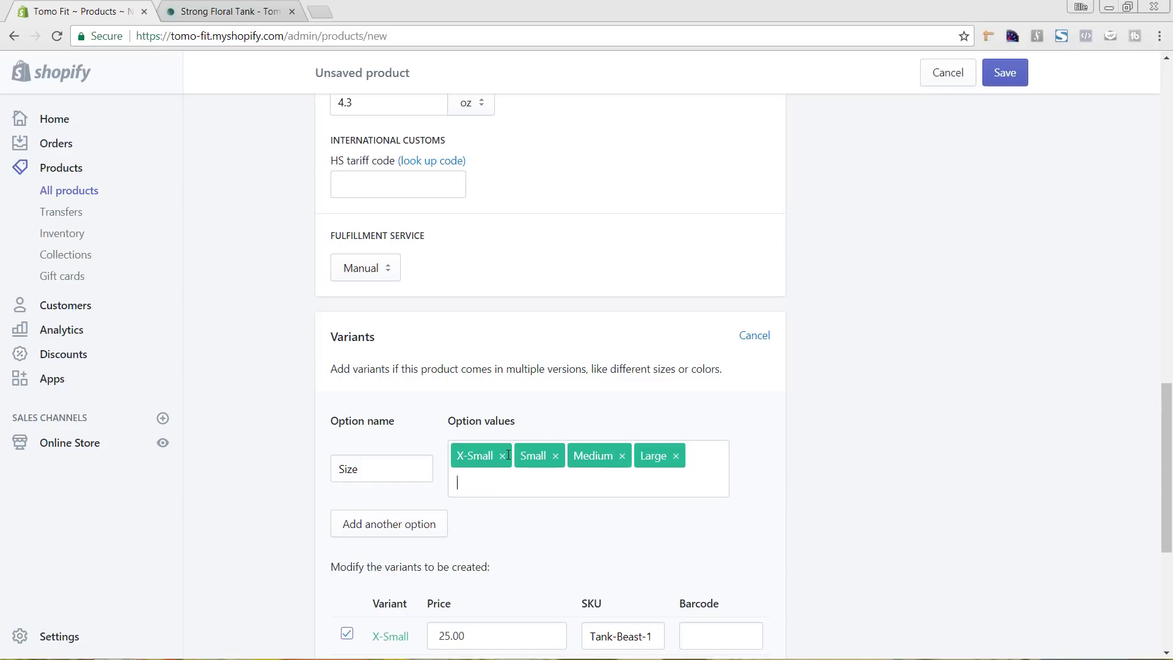
{"action": "type", "text": "X-Large"}
{"action": "key", "text": "Return"}
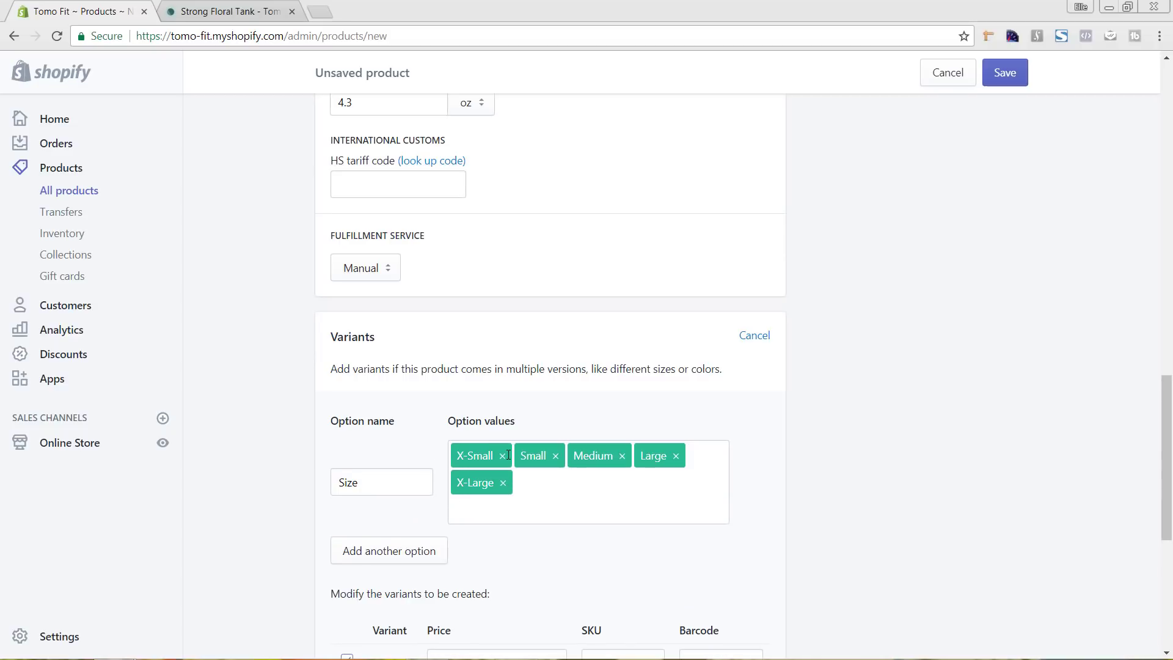
{"action": "scroll", "coordinate": [790, 442], "scroll_direction": "down", "scroll_amount": 1}
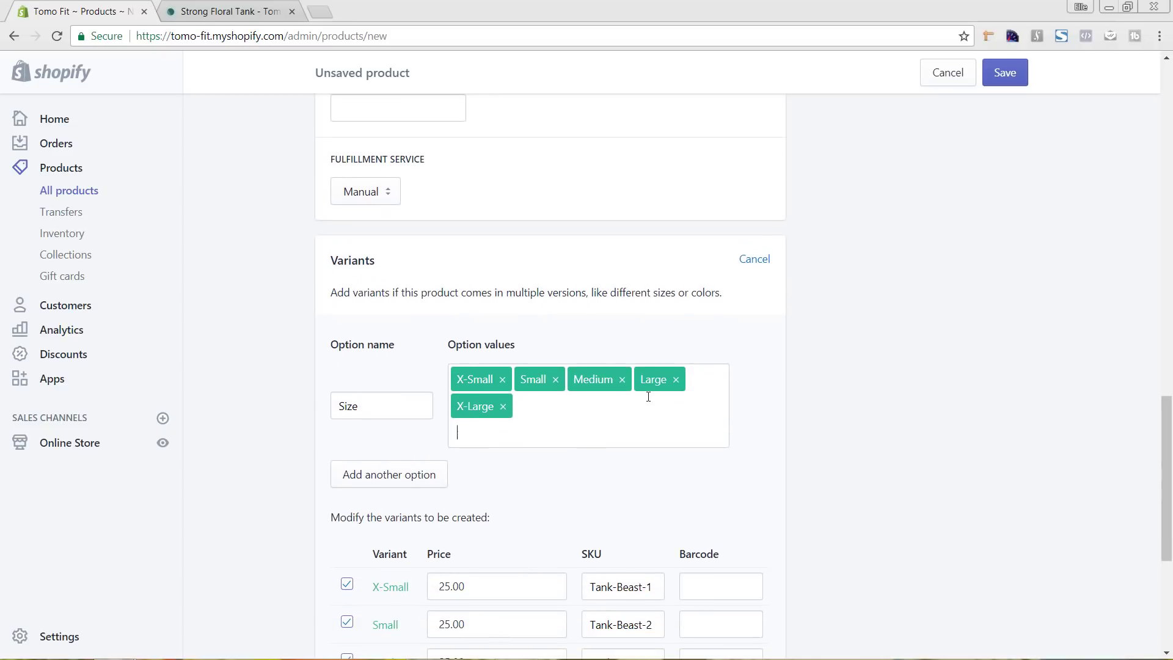
{"action": "scroll", "coordinate": [812, 419], "scroll_direction": "down", "scroll_amount": 3}
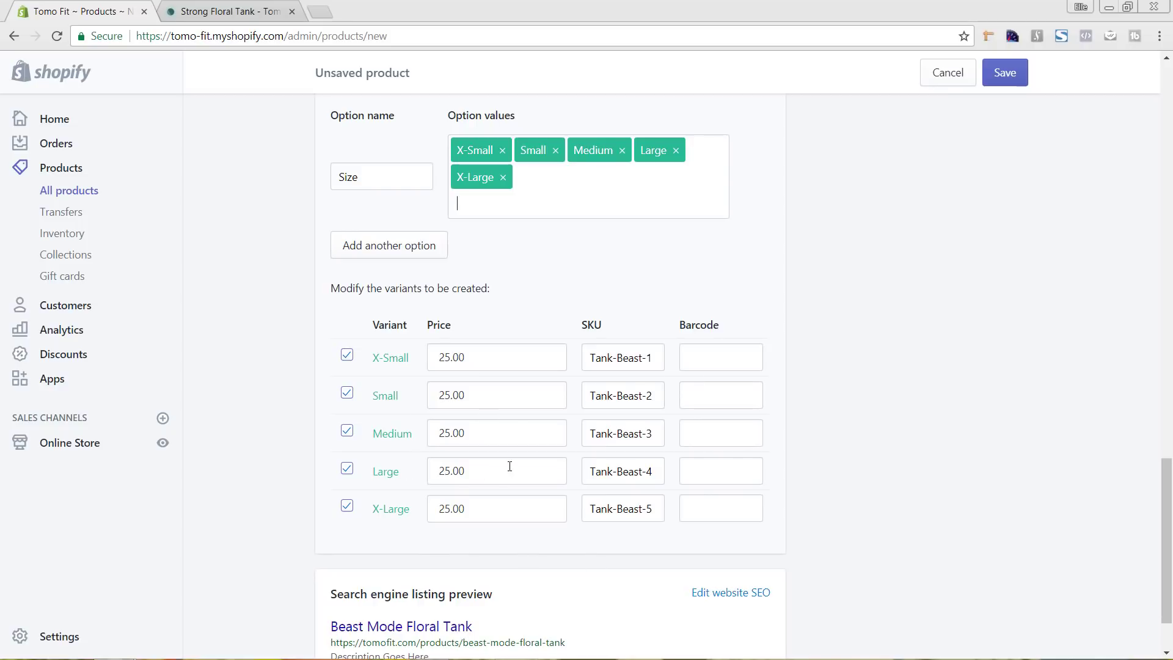
Add a Color option: Envy, Heather White, Premium Heather, Venetian Grey, Vintage Black, Vintage Turquoise.
{"action": "left_click", "coordinate": [372, 252]}
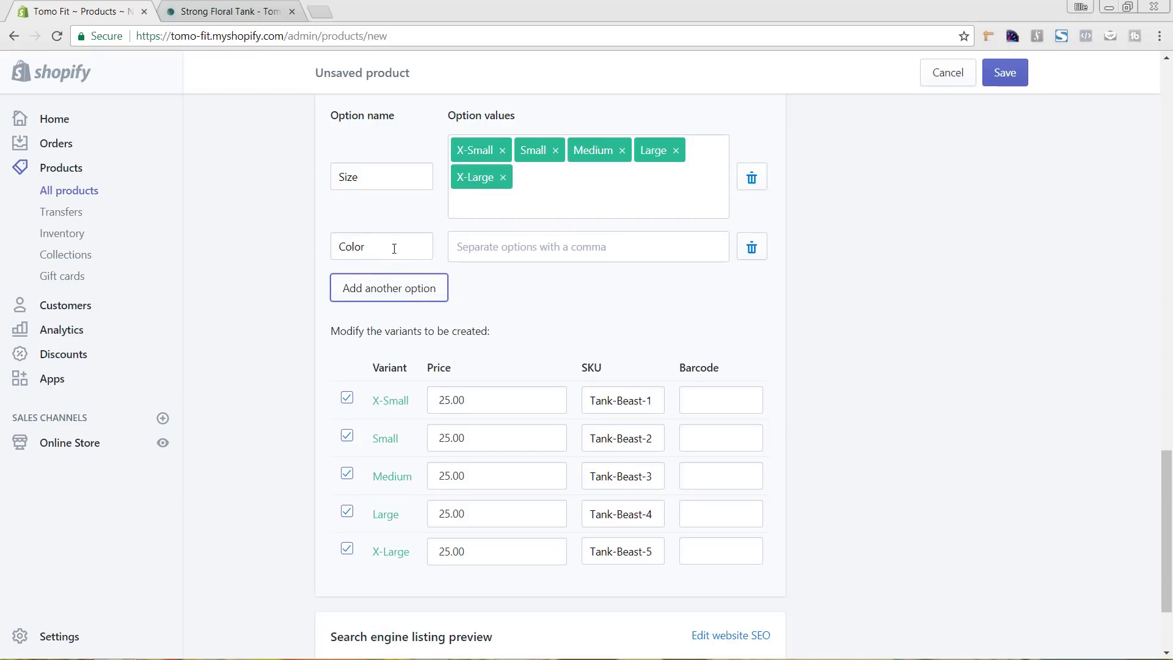
{"action": "left_click_drag", "start_coordinate": [398, 251], "coordinate": [294, 245]}
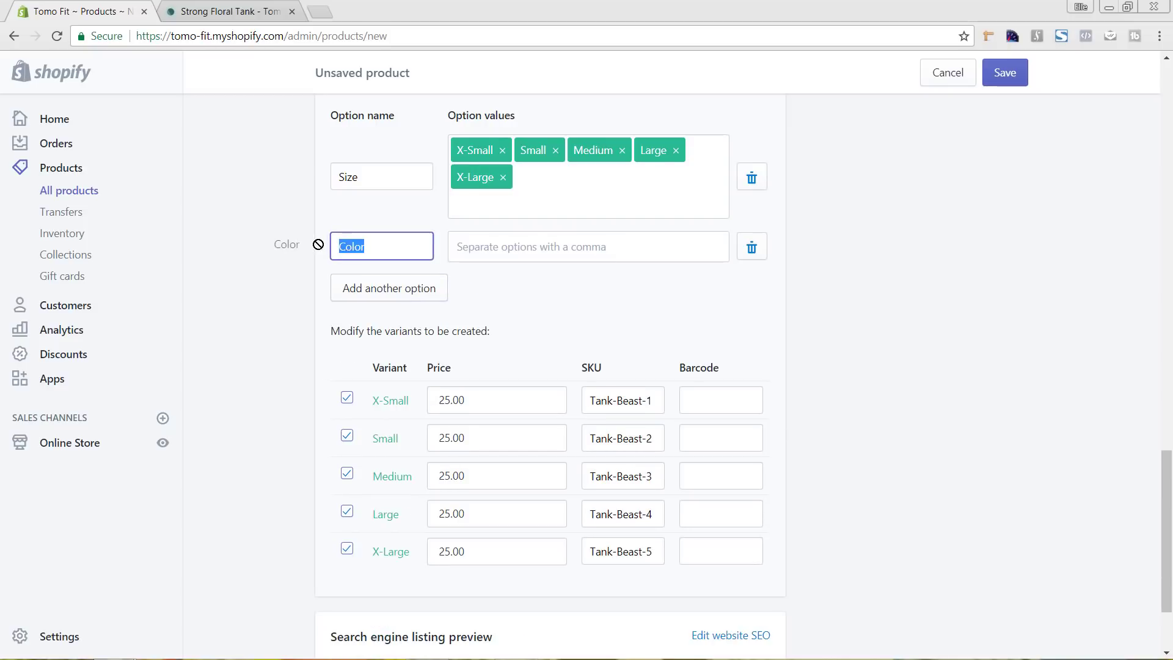
{"action": "left_click", "coordinate": [444, 243]}
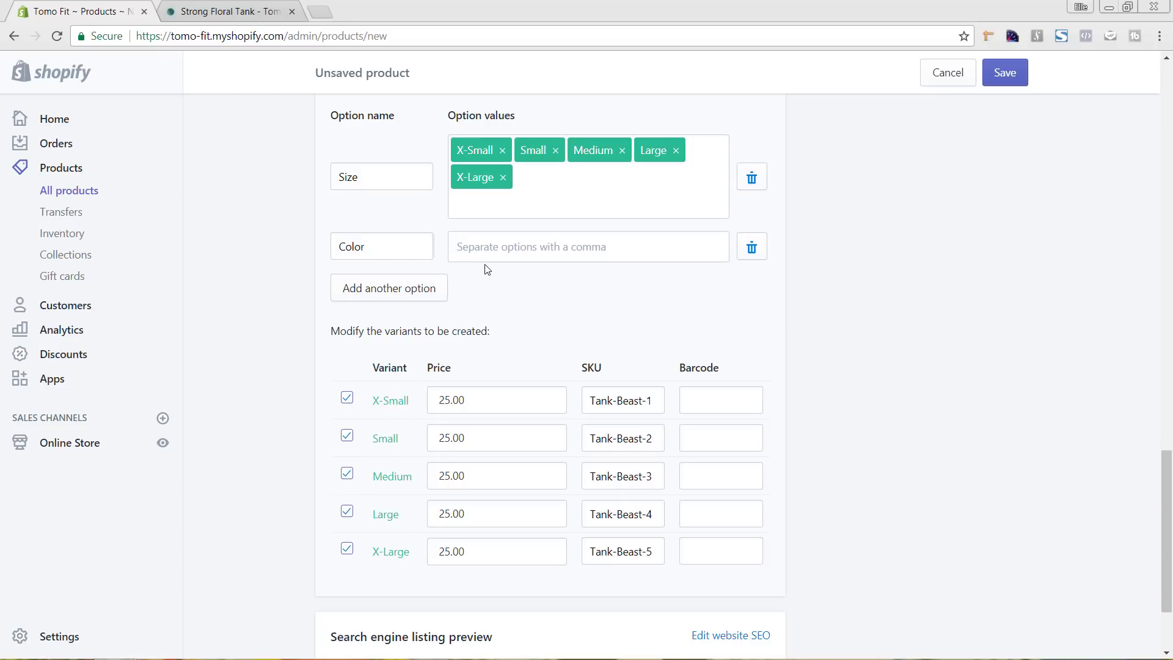
{"action": "type", "text": "Envy"}
{"action": "key", "text": "Return"}
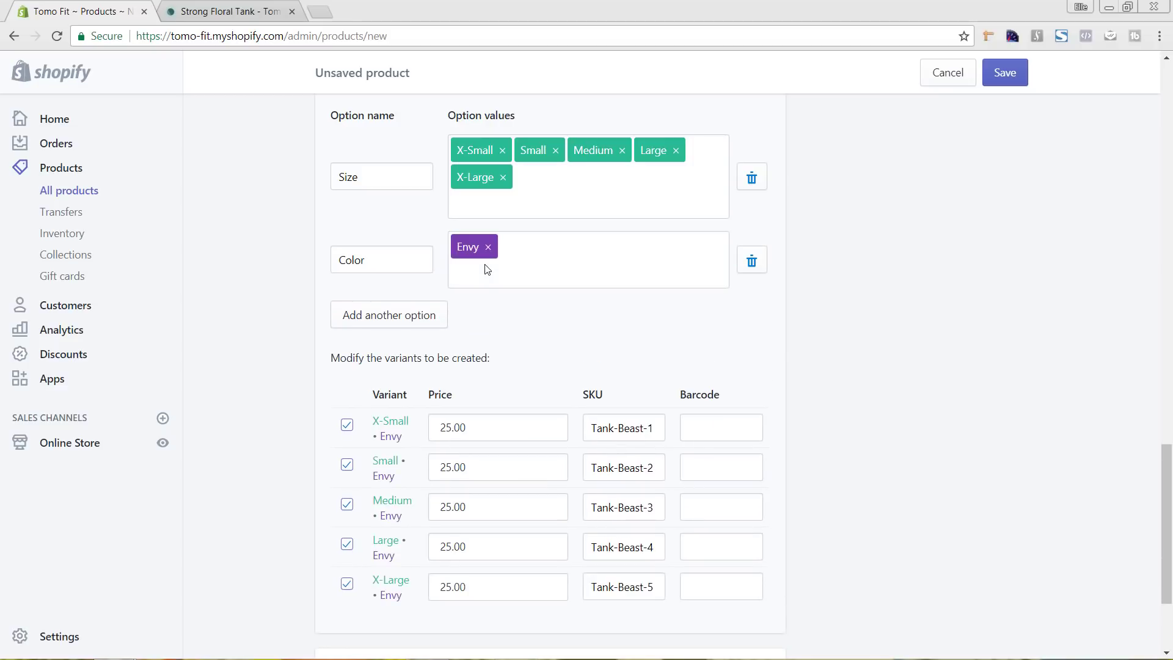
{"action": "type", "text": "Heather White"}
{"action": "key", "text": "Return"}
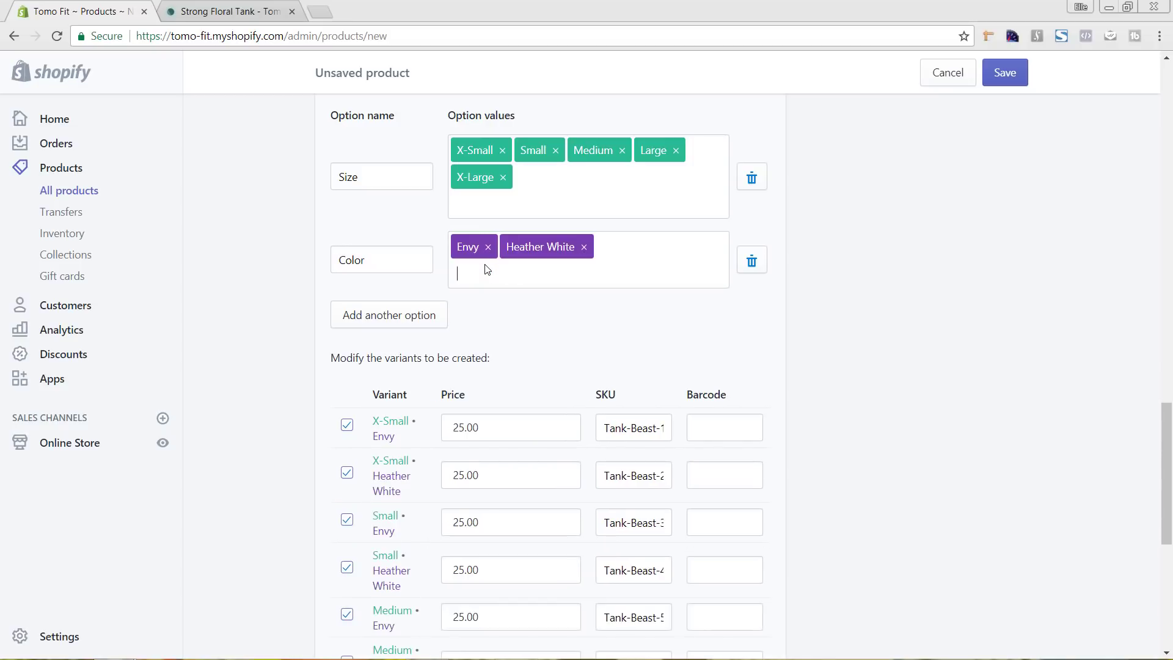
{"action": "type", "text": "Premium Heather"}
{"action": "key", "text": "Return"}
{"action": "type", "text": "Veneti"}
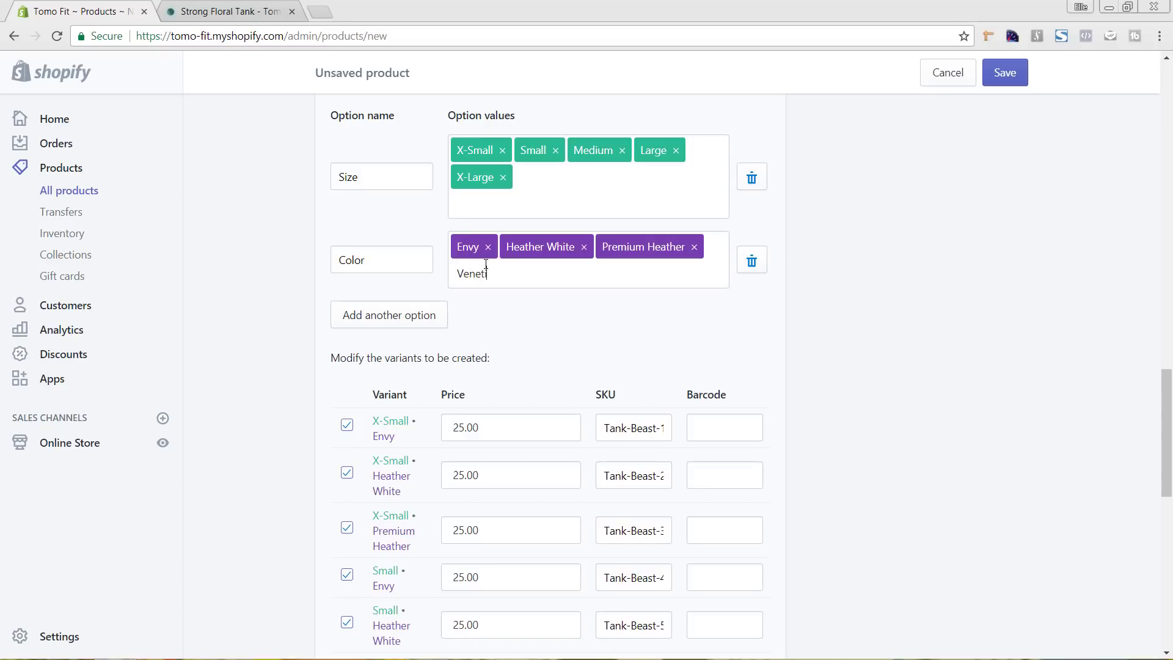
{"action": "type", "text": "an Grey"}
{"action": "key", "text": "Return"}
{"action": "type", "text": "Vint"}
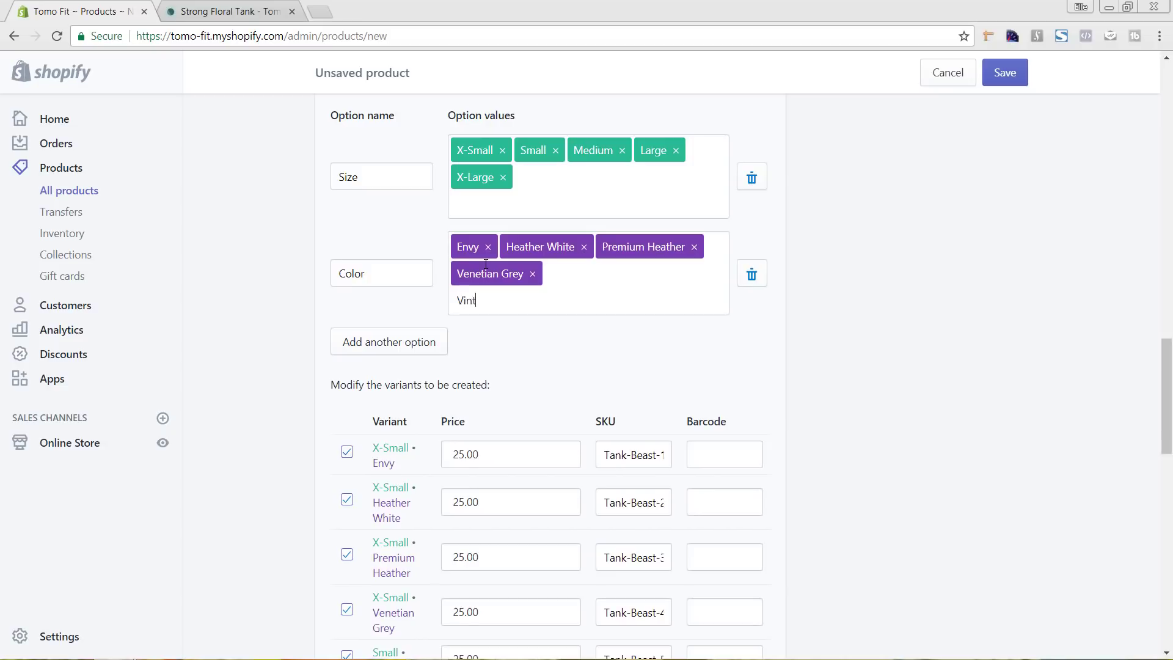
{"action": "type", "text": "age Black"}
{"action": "key", "text": "Return"}
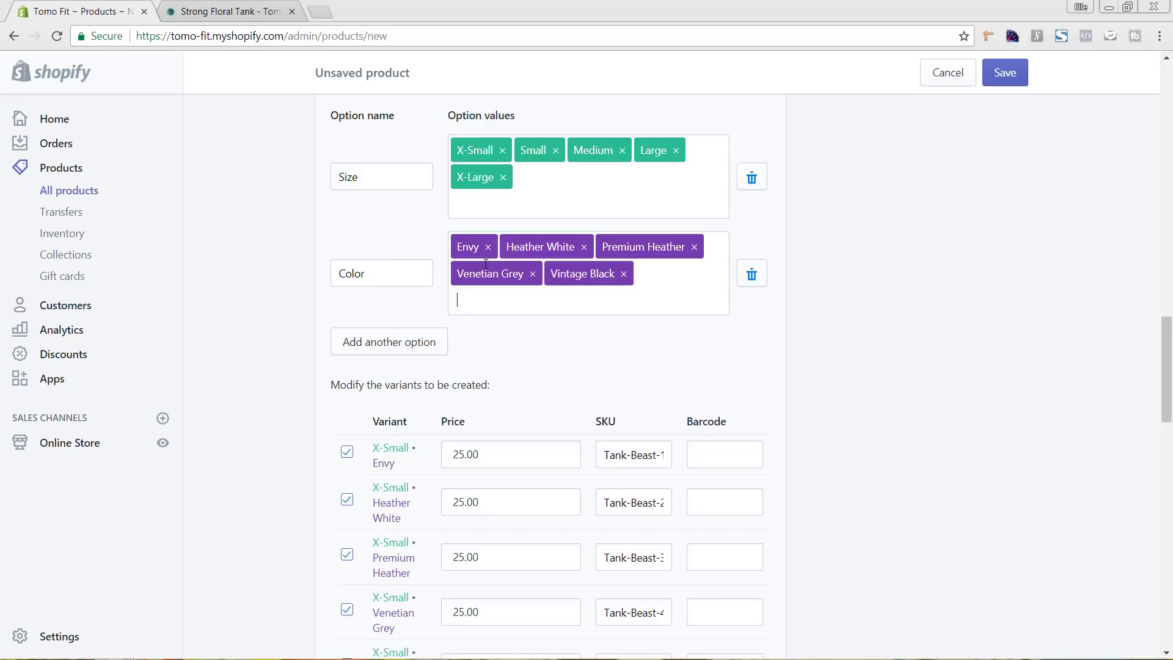
{"action": "type", "text": "Vin"}
{"action": "type", "text": "tage Tur"}
{"action": "type", "text": "qu"}
{"action": "type", "text": "oise"}
{"action": "key", "text": "Return"}
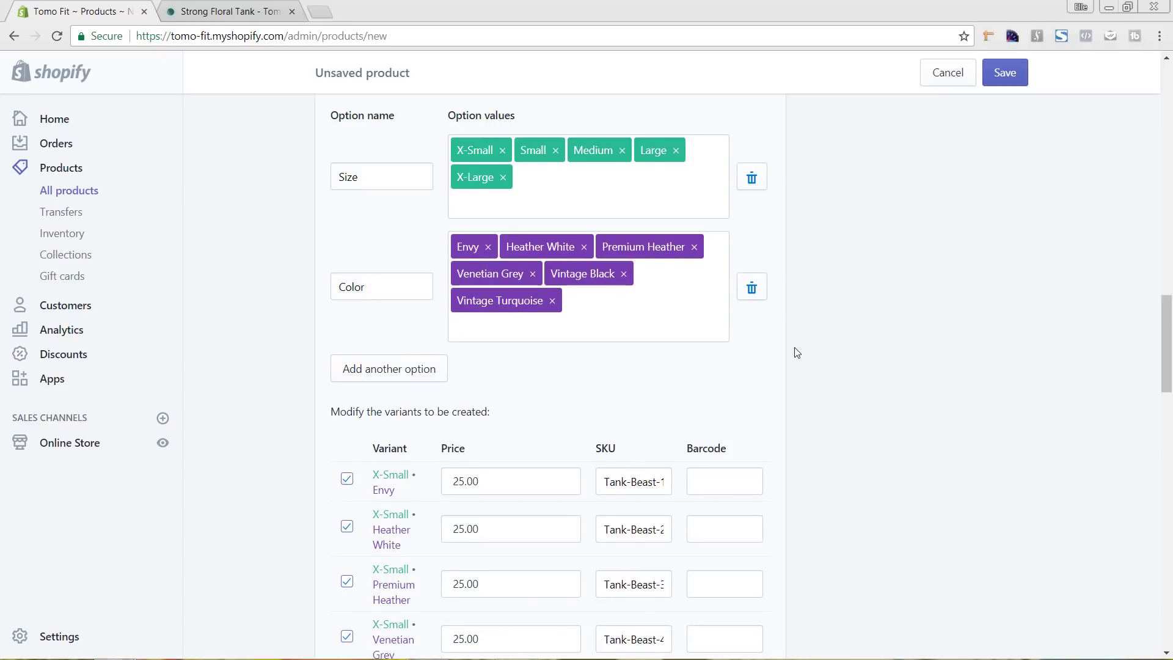
Change the first three X-Small SKUs to end in XS-E, XS-HW and XS-PH.
{"action": "scroll", "coordinate": [798, 352], "scroll_direction": "down", "scroll_amount": 2}
{"action": "scroll", "coordinate": [794, 351], "scroll_direction": "down", "scroll_amount": 2}
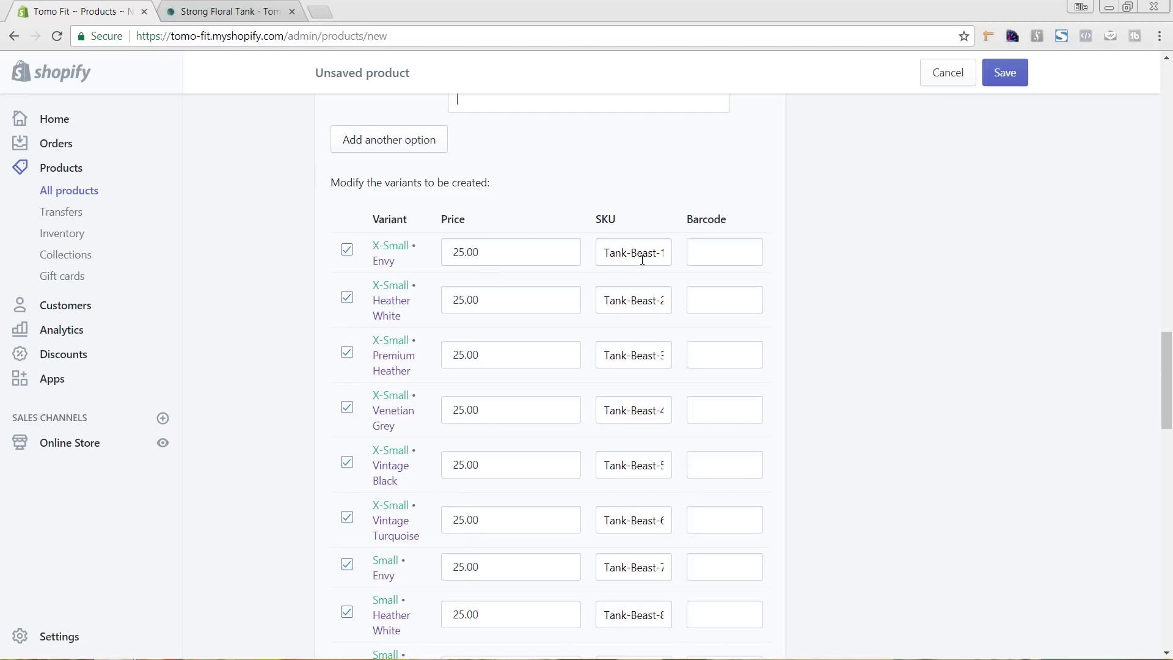
{"action": "left_click_drag", "start_coordinate": [660, 253], "coordinate": [675, 260]}
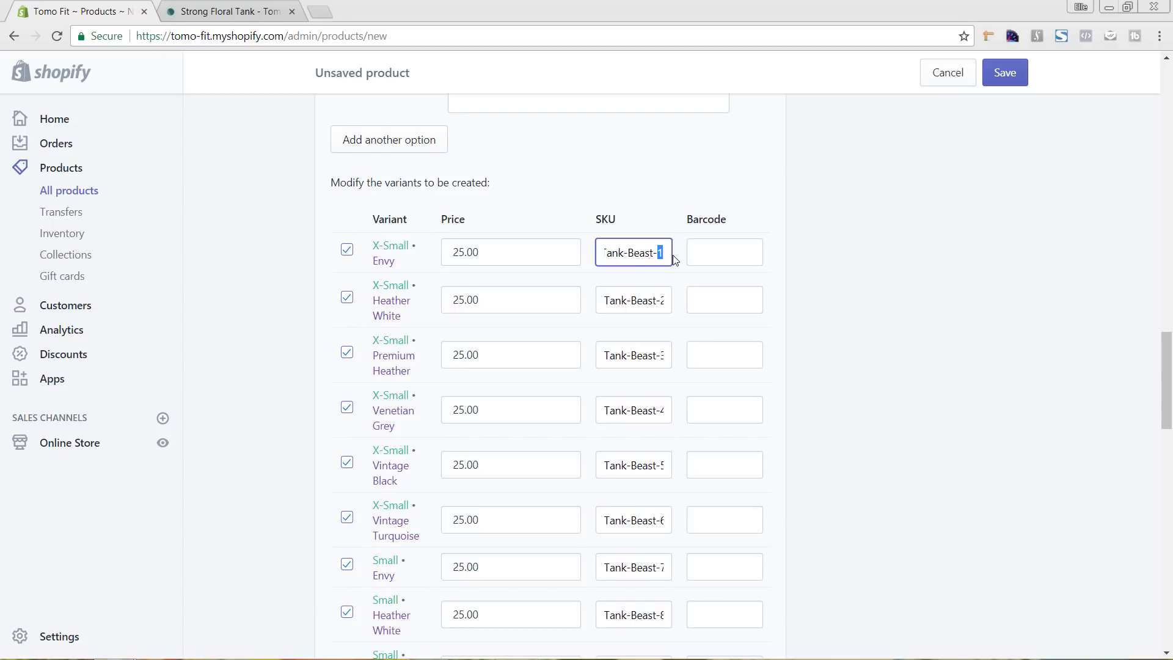
{"action": "type", "text": "XS-E"}
{"action": "double_click", "coordinate": [663, 299]}
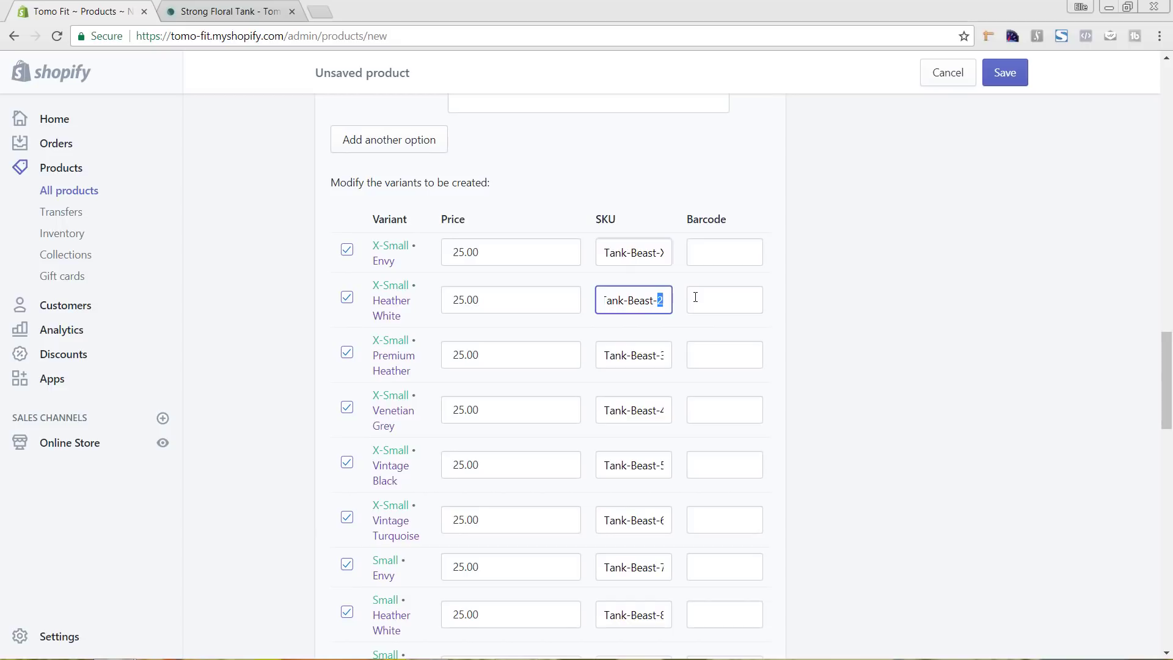
{"action": "type", "text": "XS-HW"}
{"action": "left_click_drag", "start_coordinate": [661, 355], "coordinate": [686, 356]}
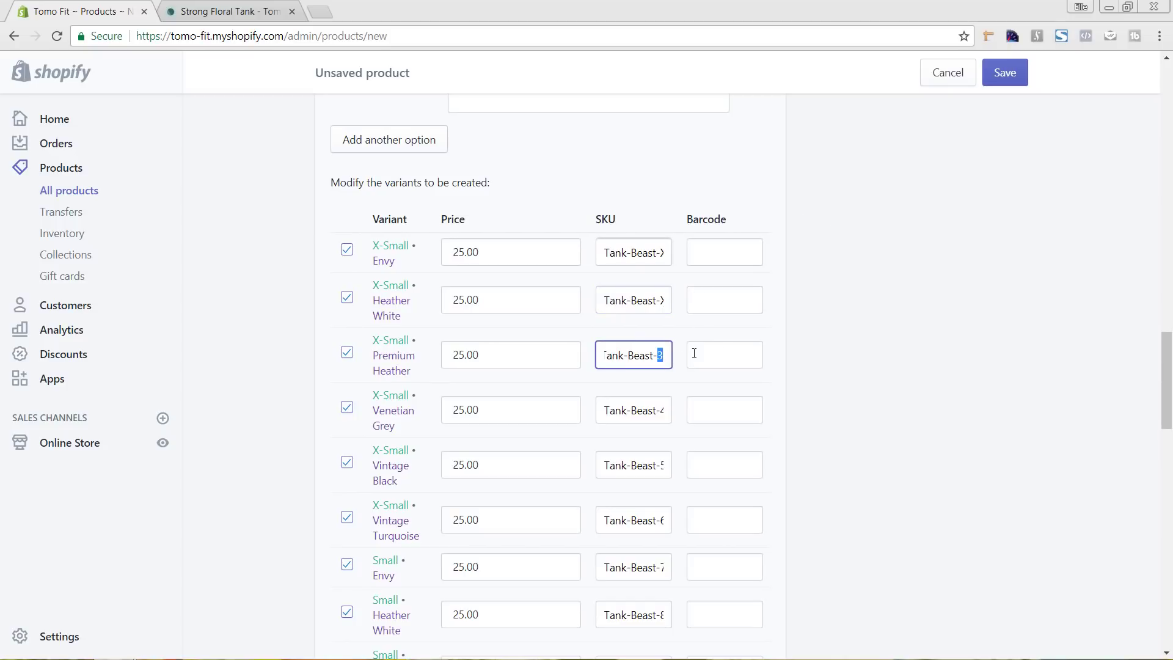
{"action": "type", "text": "XS-PH"}
Change the Venetian Grey, Vintage Black and Vintage Turquoise SKUs to end XS-VG, XS-VB, XS-VT.
{"action": "left_click_drag", "start_coordinate": [660, 409], "coordinate": [687, 410]}
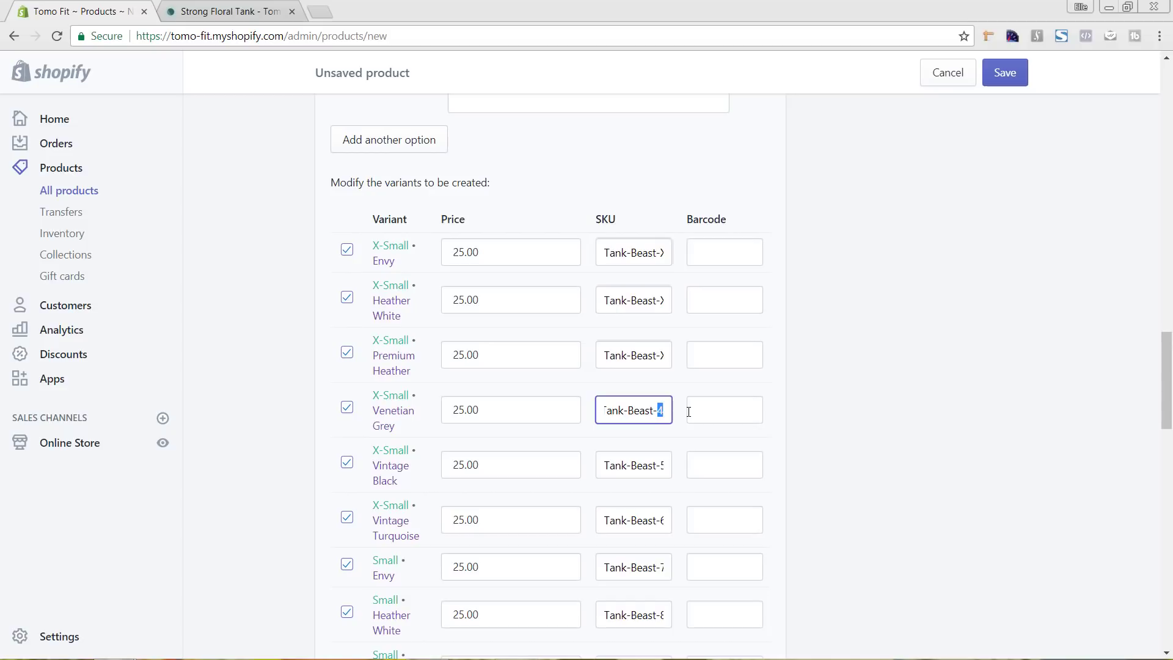
{"action": "type", "text": "XS-VG"}
{"action": "double_click", "coordinate": [661, 466]}
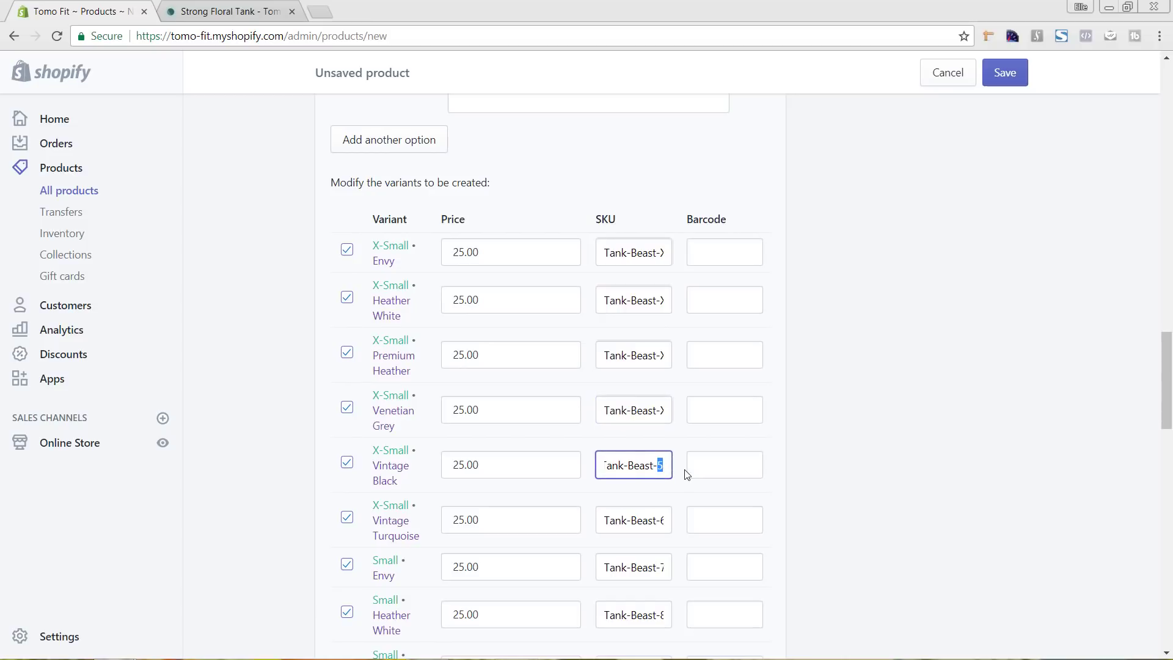
{"action": "type", "text": "XS-VB"}
{"action": "double_click", "coordinate": [661, 520]}
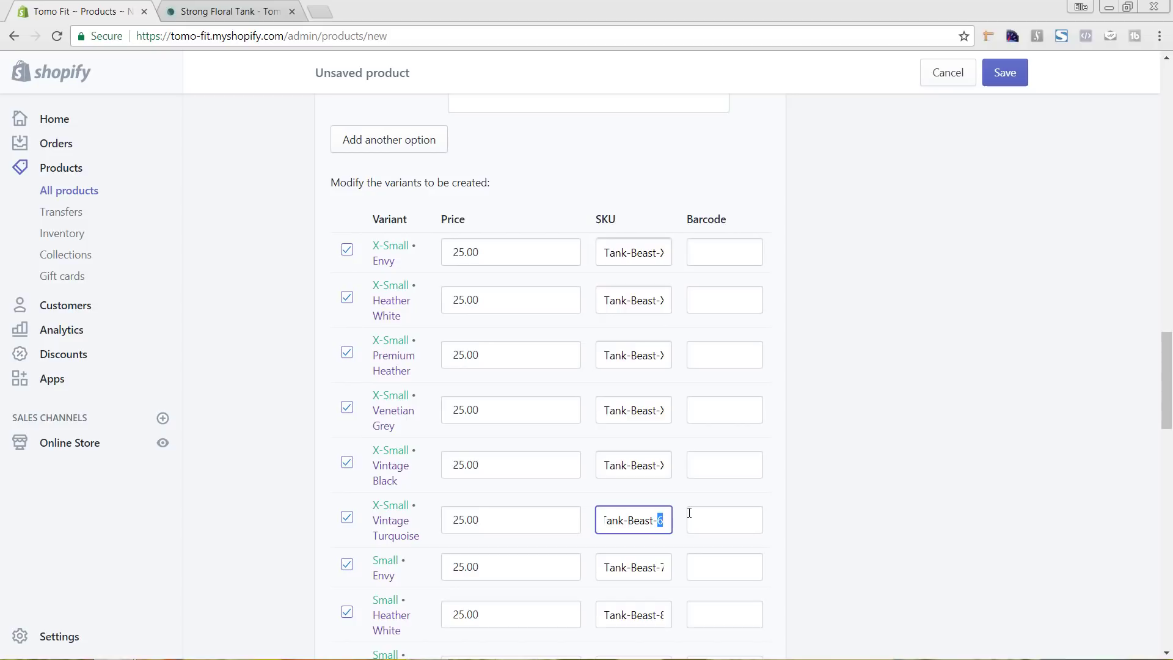
{"action": "type", "text": "XS-VT"}
Finish the SKU edits and save the new Beast Mode Floral Tank product.
{"action": "left_click", "coordinate": [947, 348]}
{"action": "scroll", "coordinate": [841, 280], "scroll_direction": "up", "scroll_amount": 5}
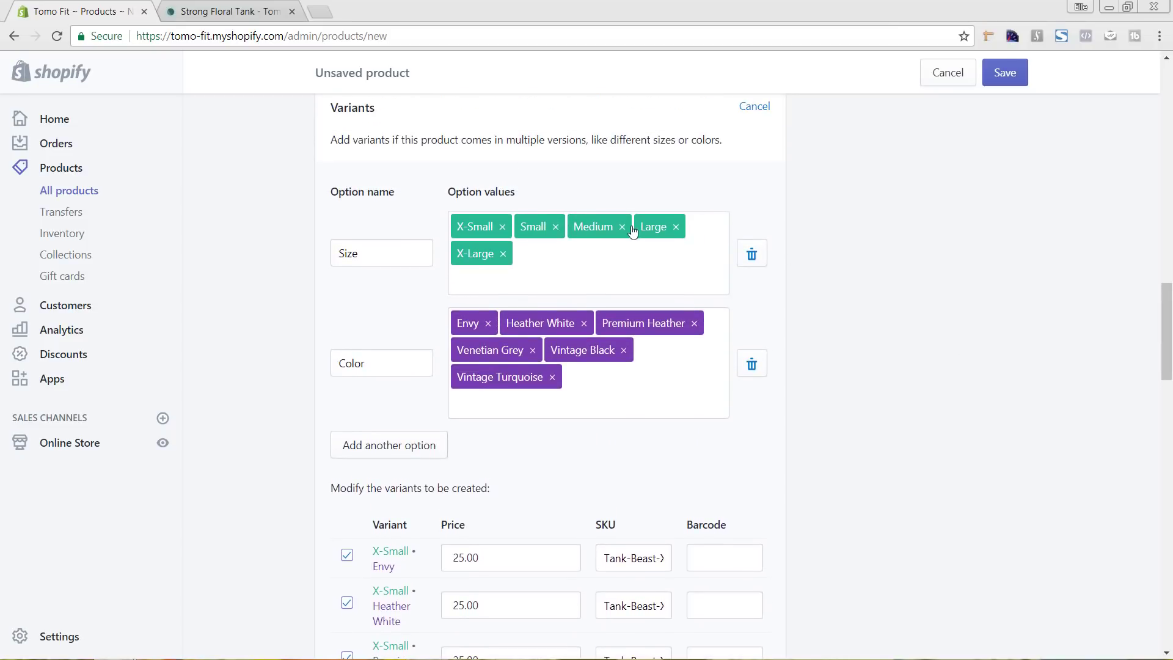
{"action": "scroll", "coordinate": [863, 297], "scroll_direction": "up", "scroll_amount": 6}
{"action": "scroll", "coordinate": [864, 297], "scroll_direction": "up", "scroll_amount": 7}
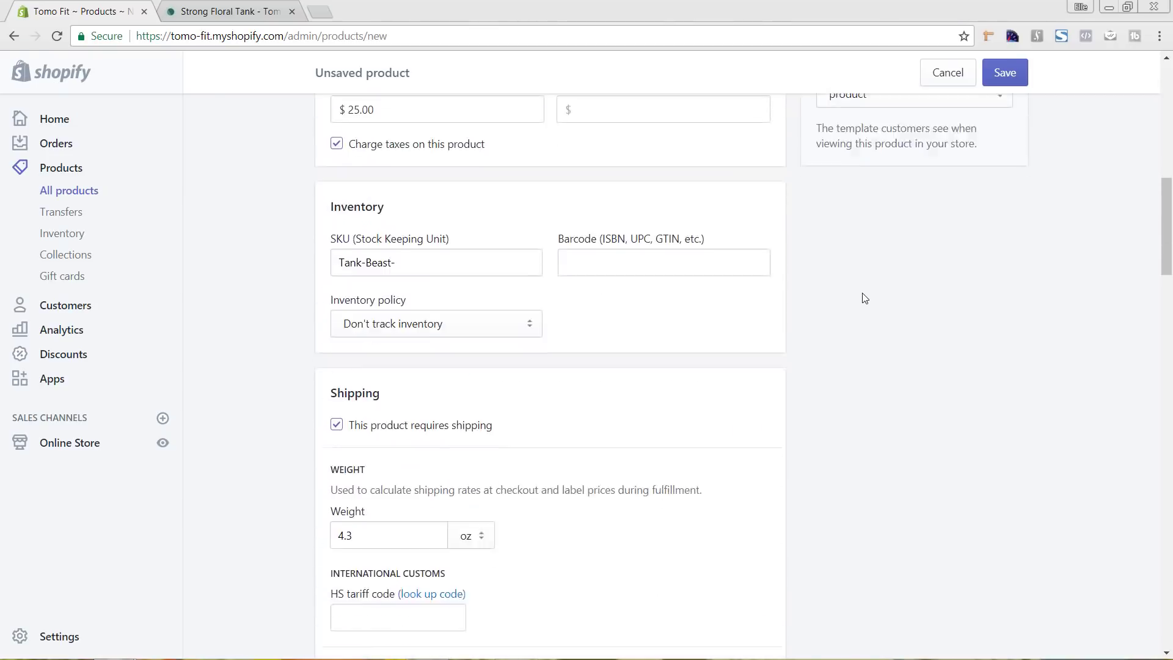
{"action": "scroll", "coordinate": [814, 333], "scroll_direction": "up", "scroll_amount": 5}
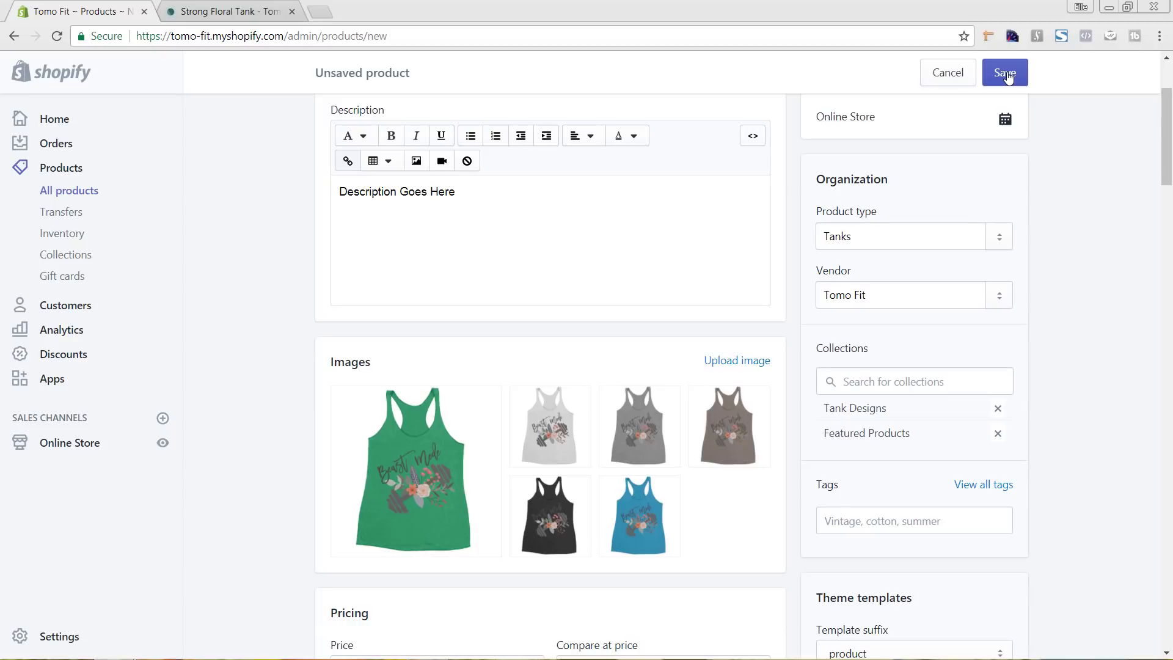
{"action": "left_click", "coordinate": [1007, 74]}
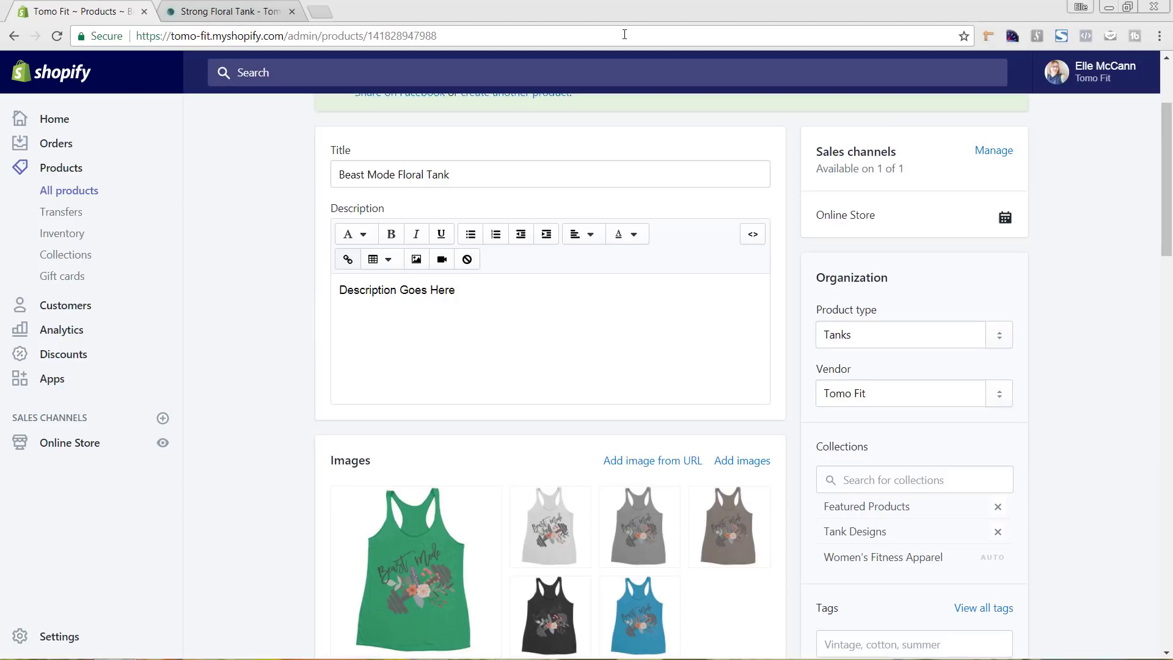
Preview the Vintage Navy and Heather White colour variants on the storefront, then return to admin.
{"action": "left_click", "coordinate": [225, 13]}
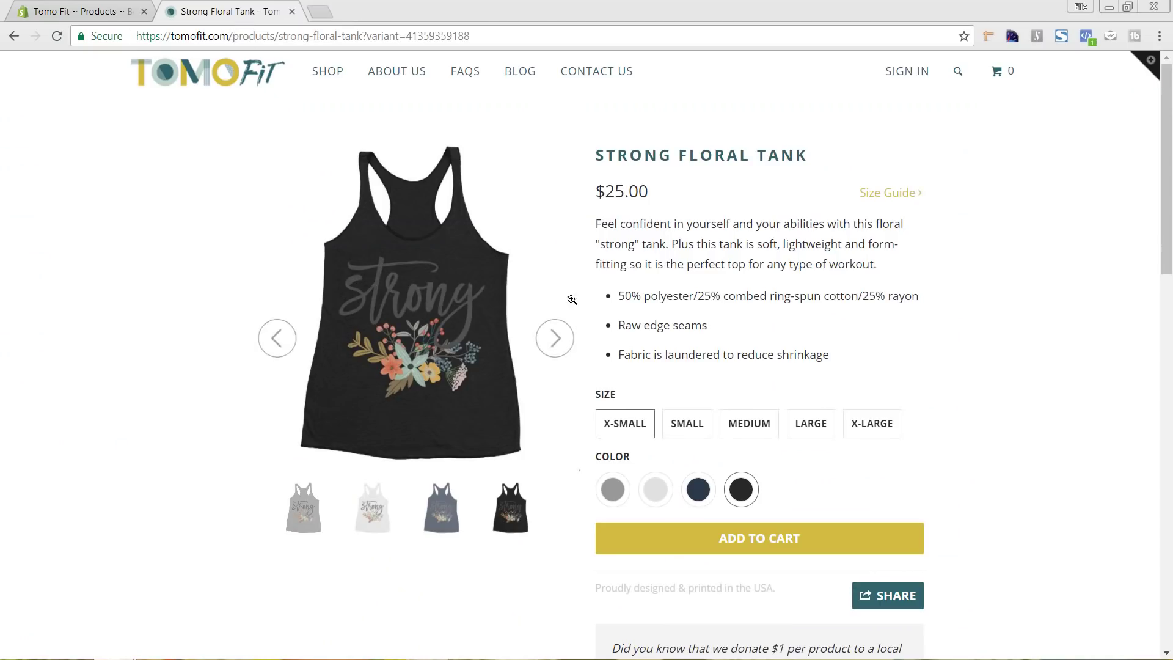
{"action": "left_click", "coordinate": [697, 489]}
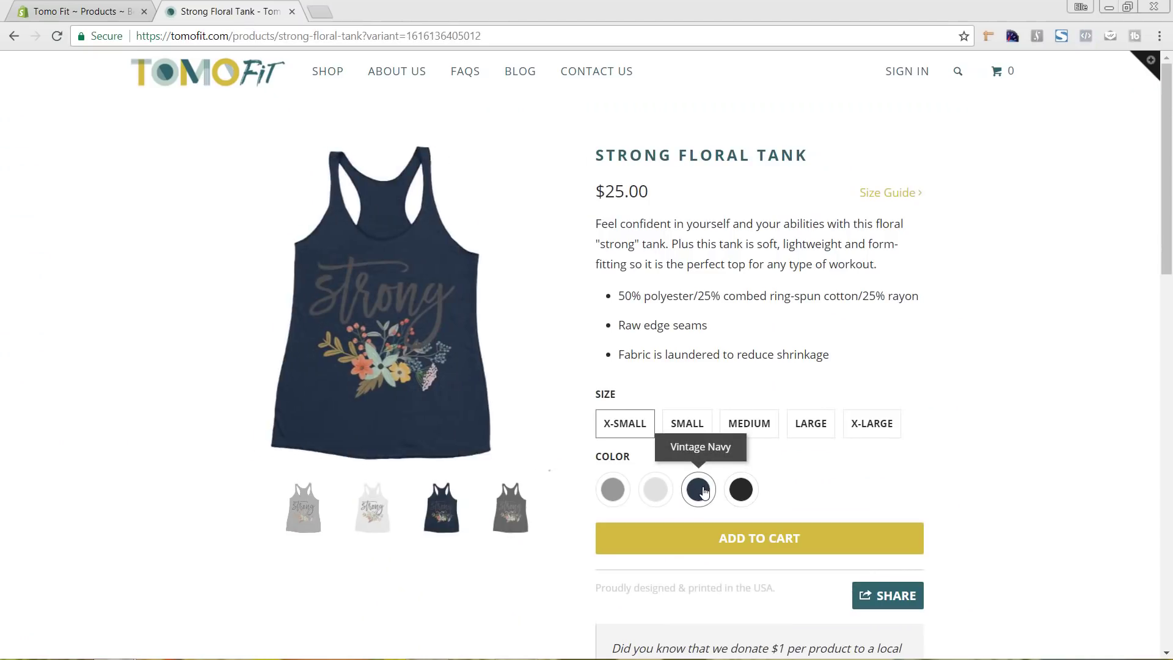
{"action": "left_click", "coordinate": [666, 493]}
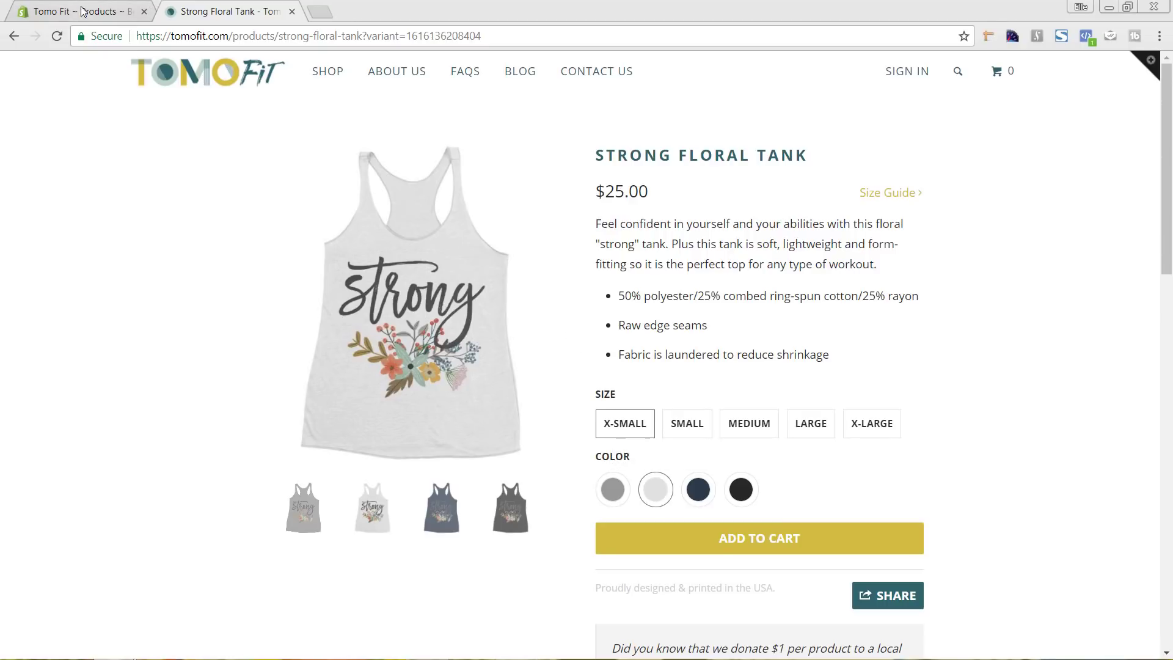
{"action": "left_click", "coordinate": [84, 12]}
Assign the green, white and grey tank images to the X-Small Envy, Heather White and Premium Heather variants.
{"action": "scroll", "coordinate": [800, 294], "scroll_direction": "down", "scroll_amount": 4}
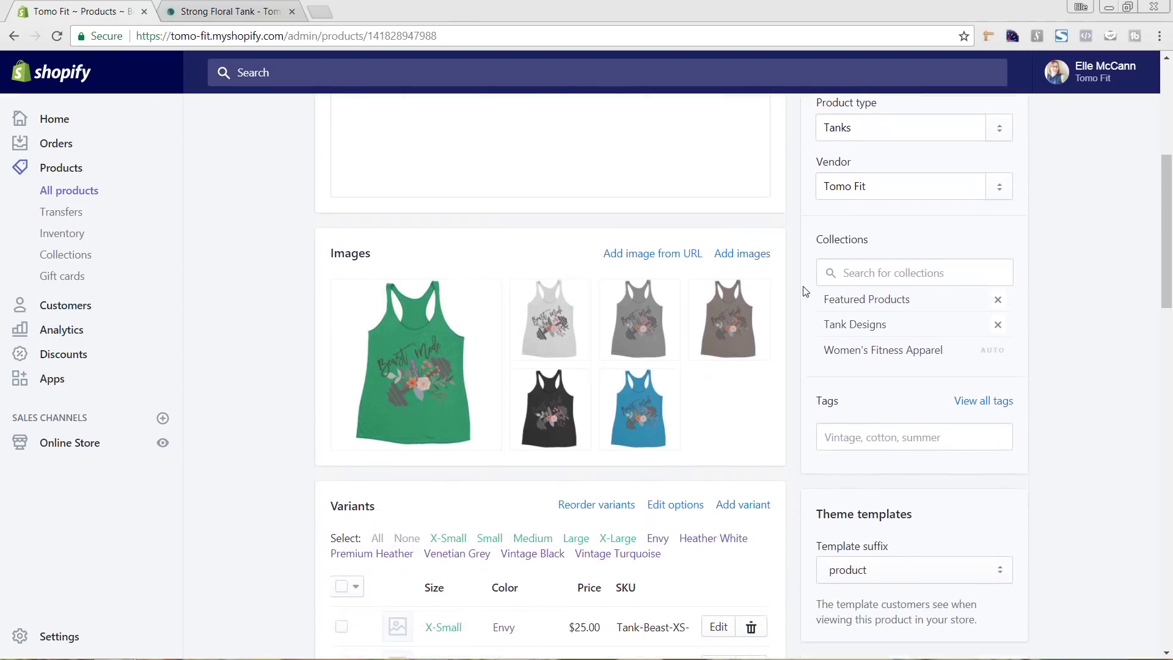
{"action": "scroll", "coordinate": [806, 287], "scroll_direction": "down", "scroll_amount": 5}
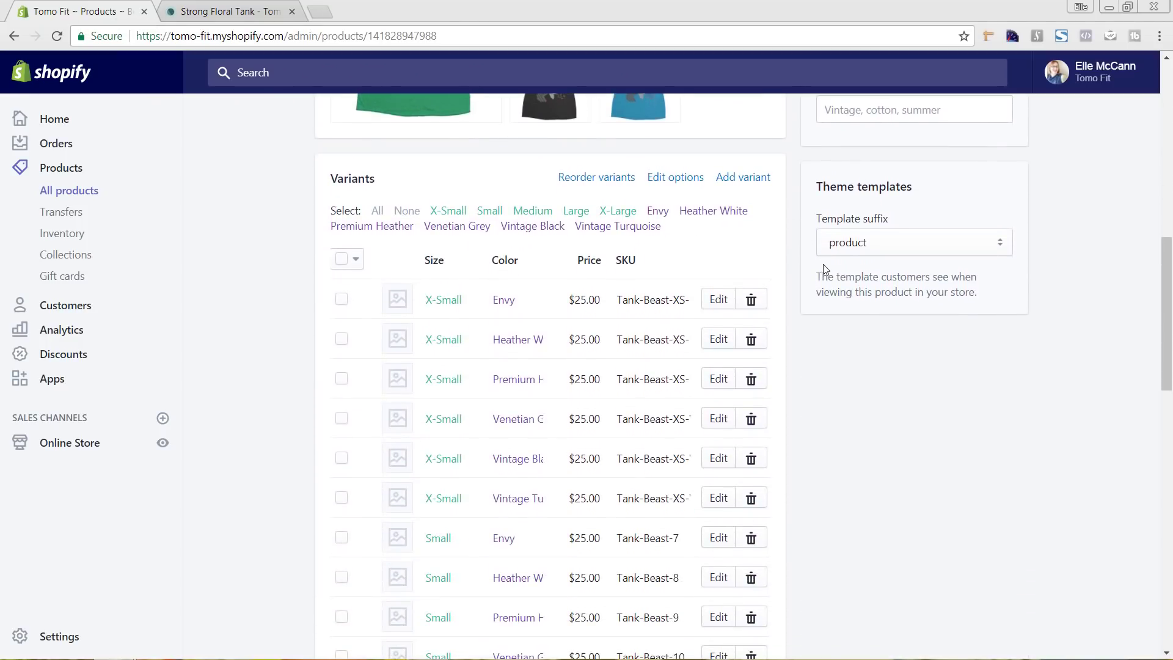
{"action": "scroll", "coordinate": [788, 283], "scroll_direction": "up", "scroll_amount": 1}
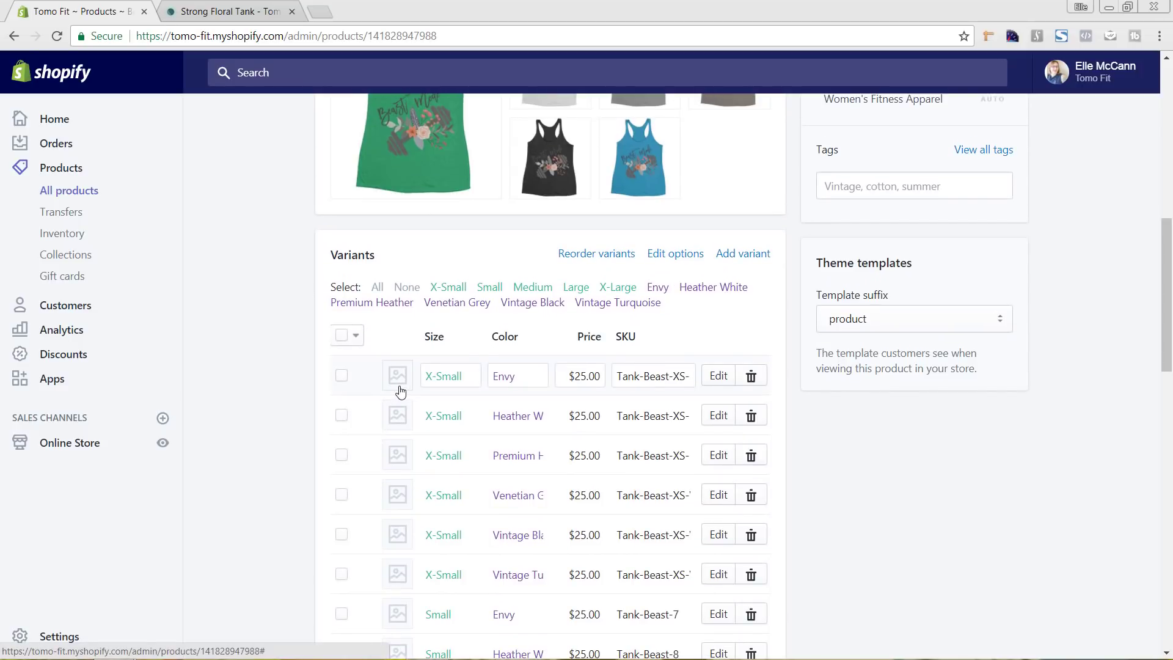
{"action": "scroll", "coordinate": [436, 333], "scroll_direction": "up", "scroll_amount": 2}
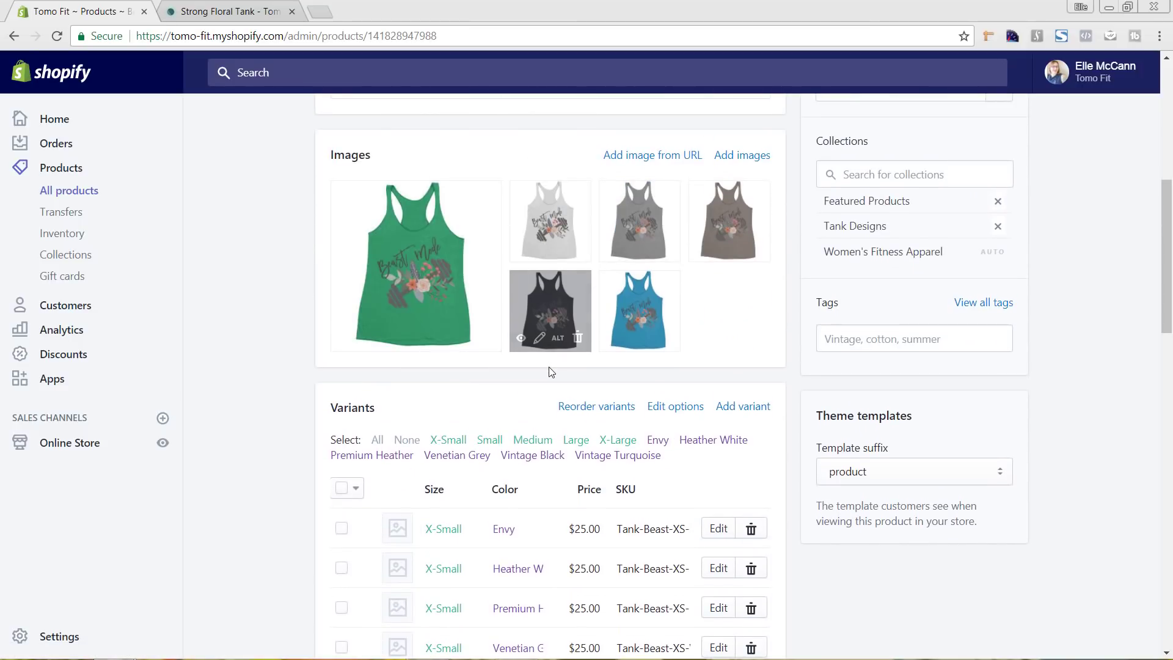
{"action": "scroll", "coordinate": [550, 371], "scroll_direction": "down", "scroll_amount": 1}
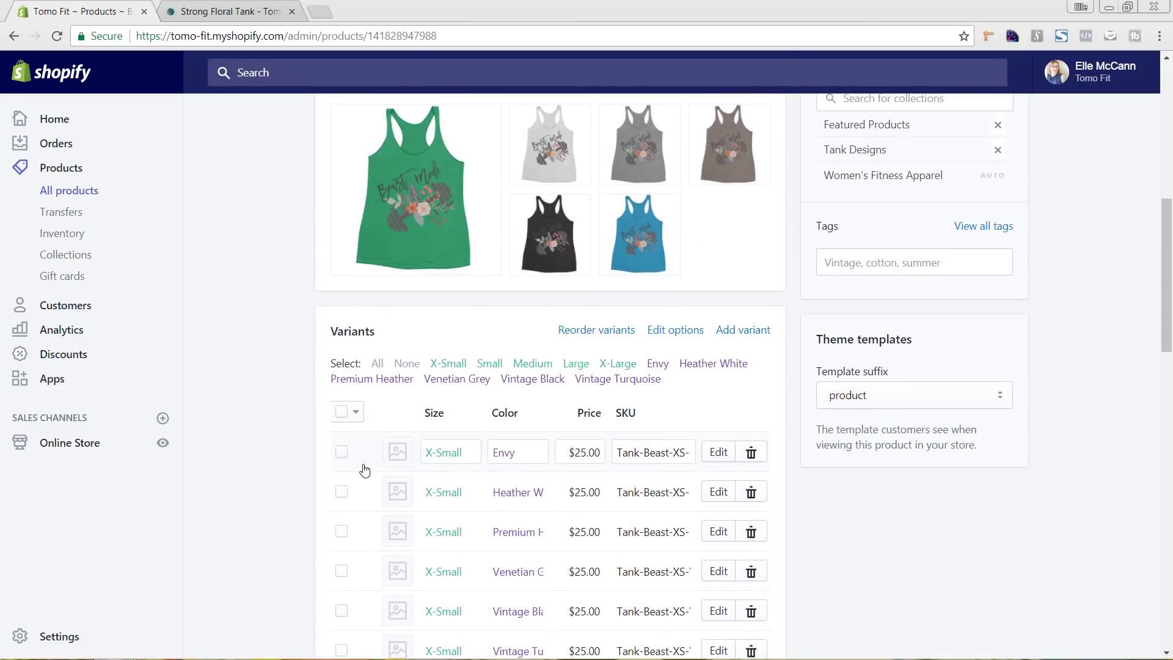
{"action": "left_click", "coordinate": [401, 456]}
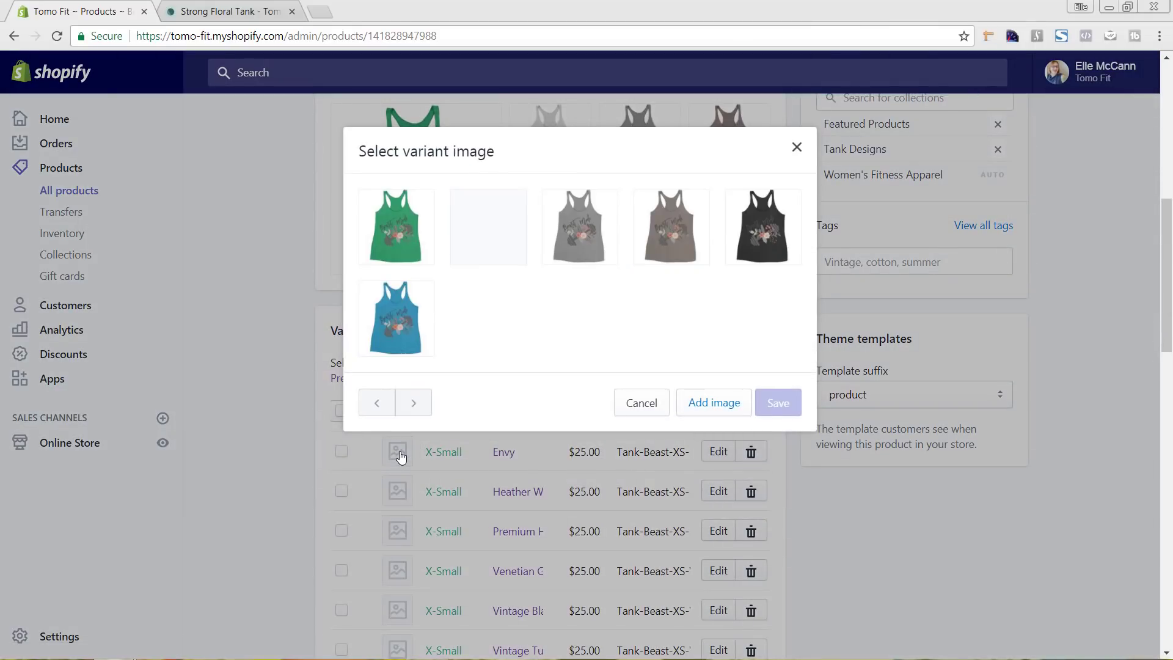
{"action": "left_click", "coordinate": [403, 231]}
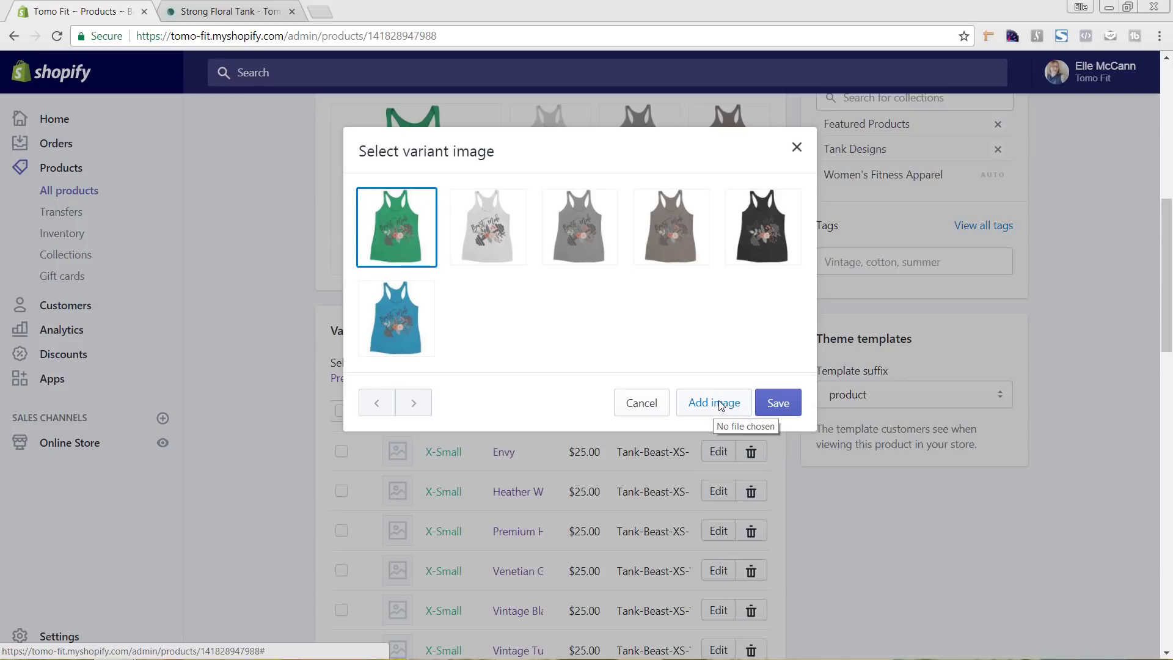
{"action": "left_click", "coordinate": [779, 404]}
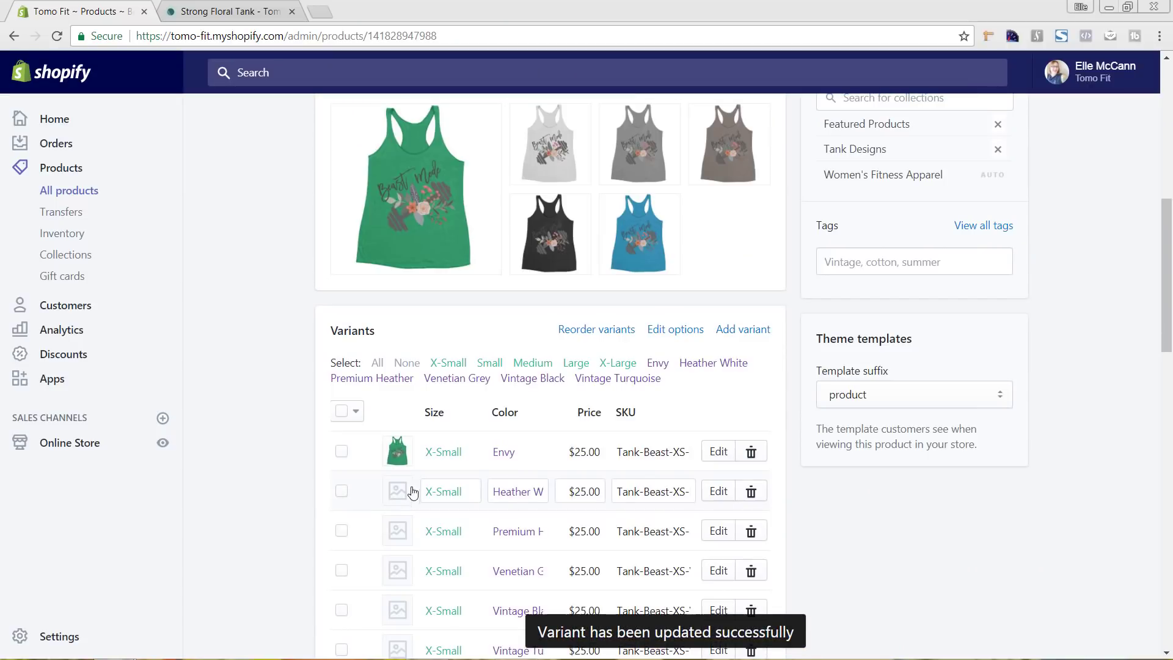
{"action": "left_click", "coordinate": [397, 491]}
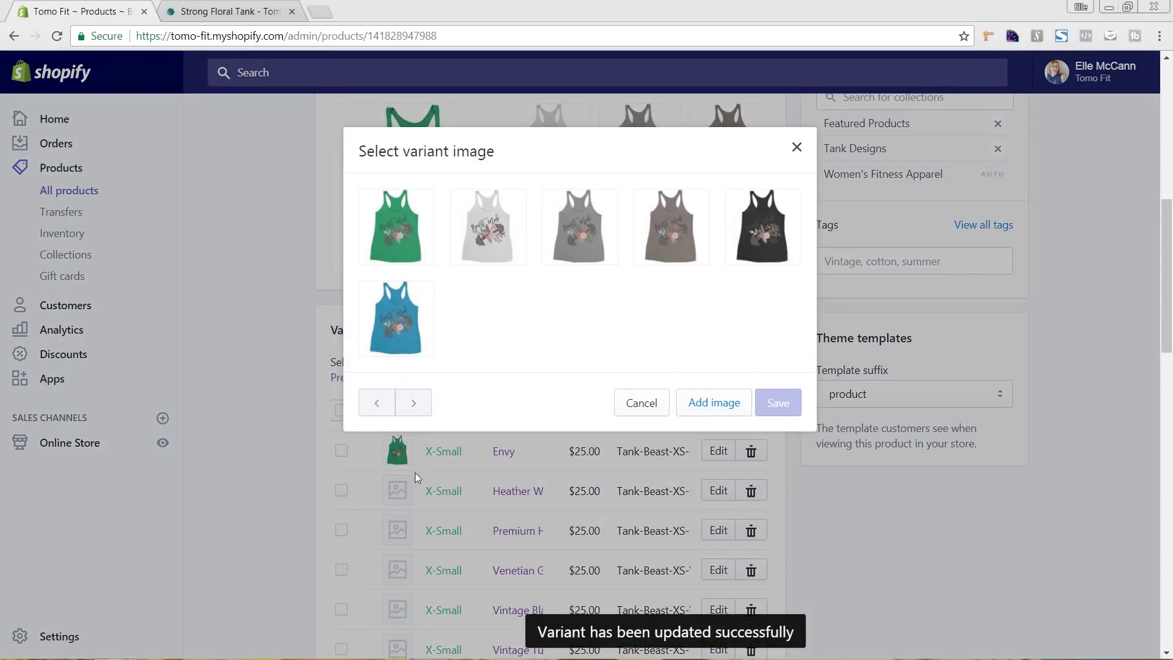
{"action": "left_click", "coordinate": [494, 234]}
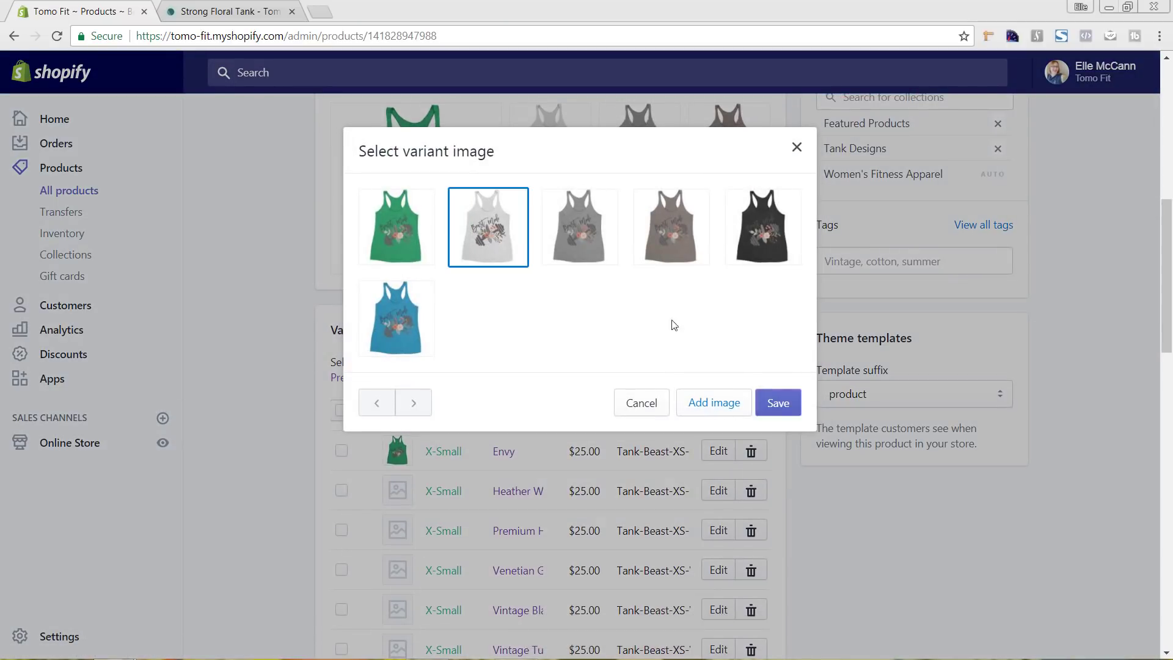
{"action": "left_click", "coordinate": [768, 401]}
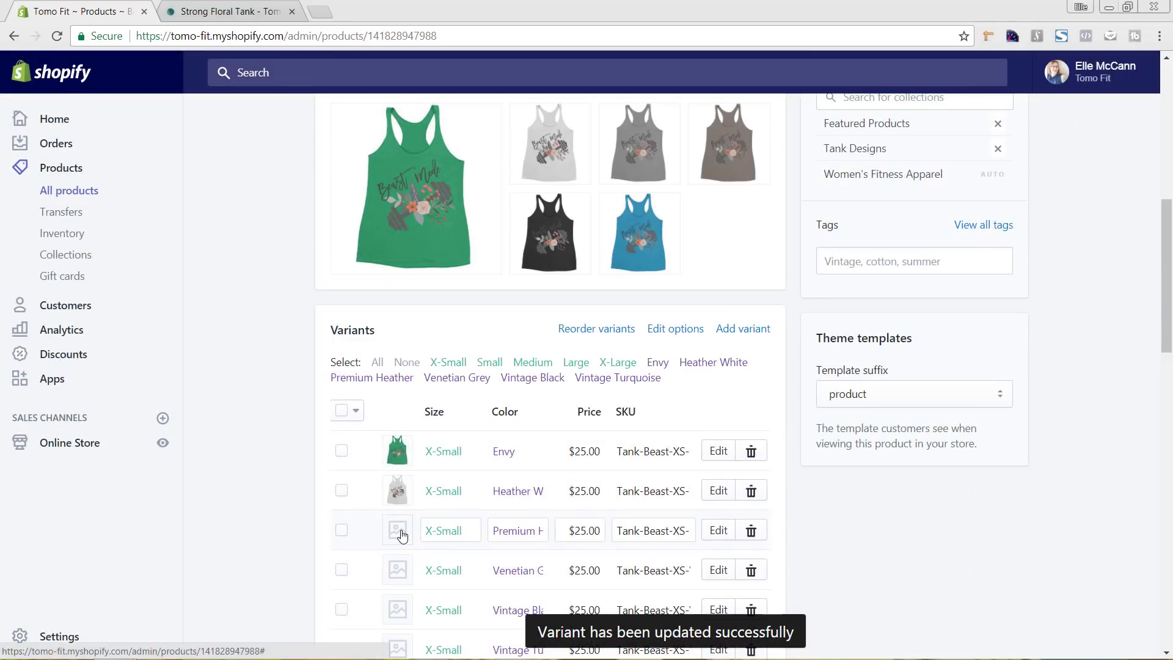
{"action": "left_click", "coordinate": [402, 535]}
{"action": "left_click", "coordinate": [585, 226]}
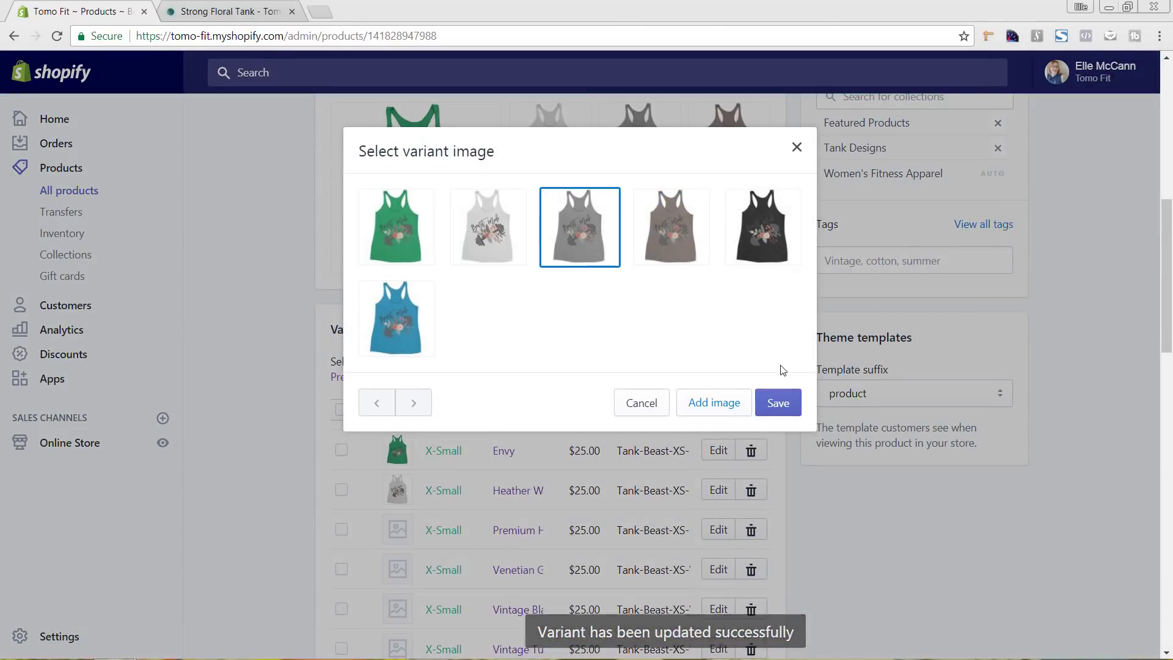
{"action": "left_click", "coordinate": [778, 403]}
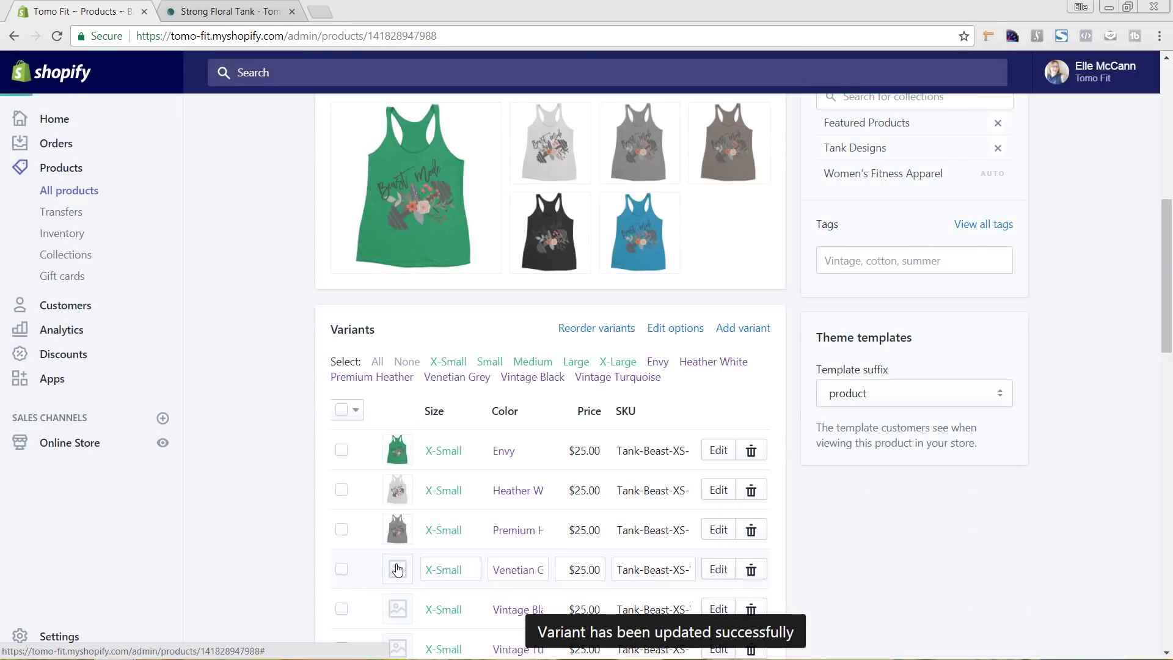
Assign the brown, black and turquoise tank images to the X-Small Venetian Grey, Vintage Black and Vintage Turquoise variants.
{"action": "left_click", "coordinate": [398, 568]}
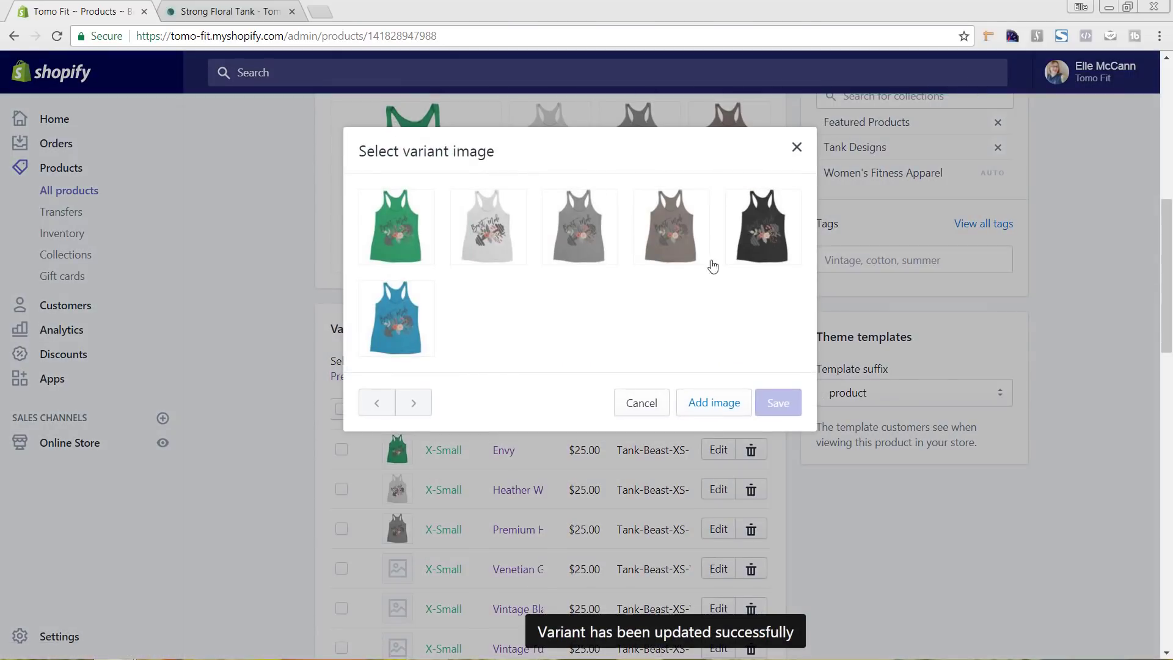
{"action": "left_click", "coordinate": [696, 236]}
{"action": "left_click", "coordinate": [767, 408]}
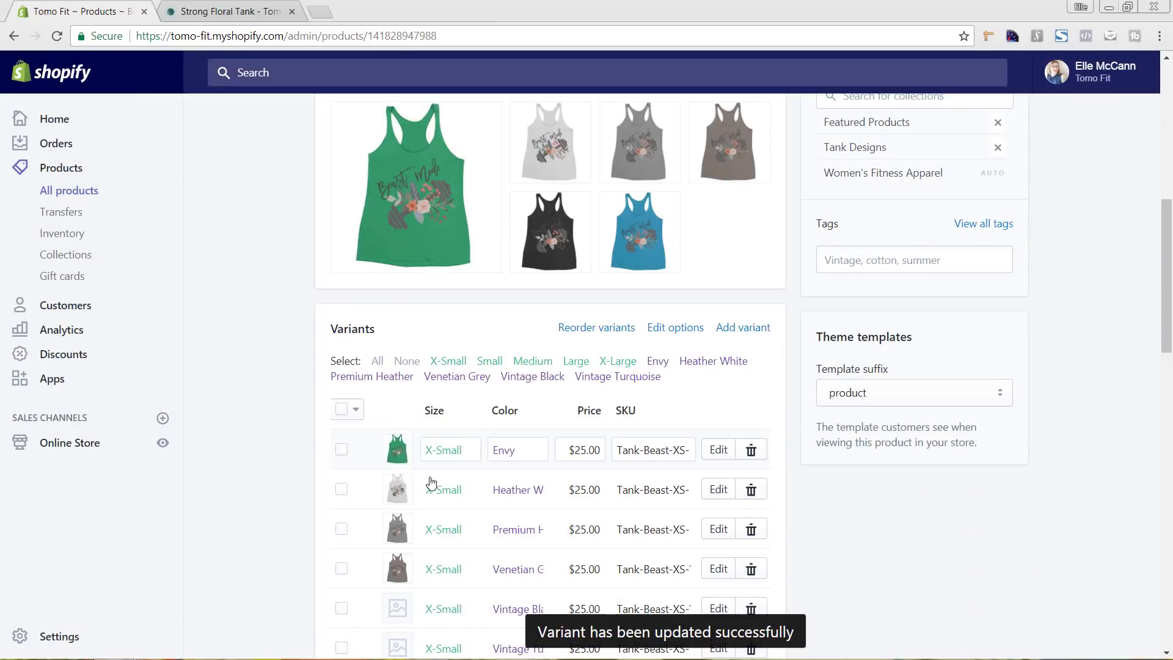
{"action": "scroll", "coordinate": [430, 484], "scroll_direction": "down", "scroll_amount": 1}
{"action": "scroll", "coordinate": [430, 485], "scroll_direction": "down", "scroll_amount": 1}
{"action": "left_click", "coordinate": [403, 535]}
{"action": "left_click", "coordinate": [764, 228]}
{"action": "left_click", "coordinate": [792, 404]}
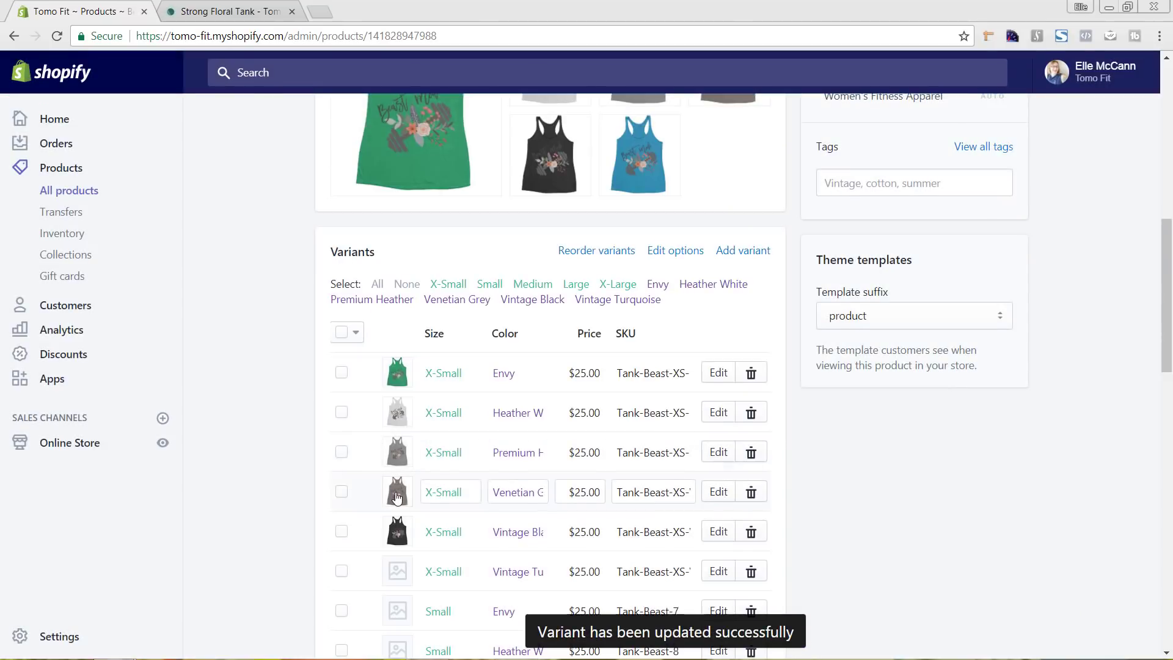
{"action": "scroll", "coordinate": [405, 434], "scroll_direction": "down", "scroll_amount": 5}
{"action": "left_click", "coordinate": [404, 433]}
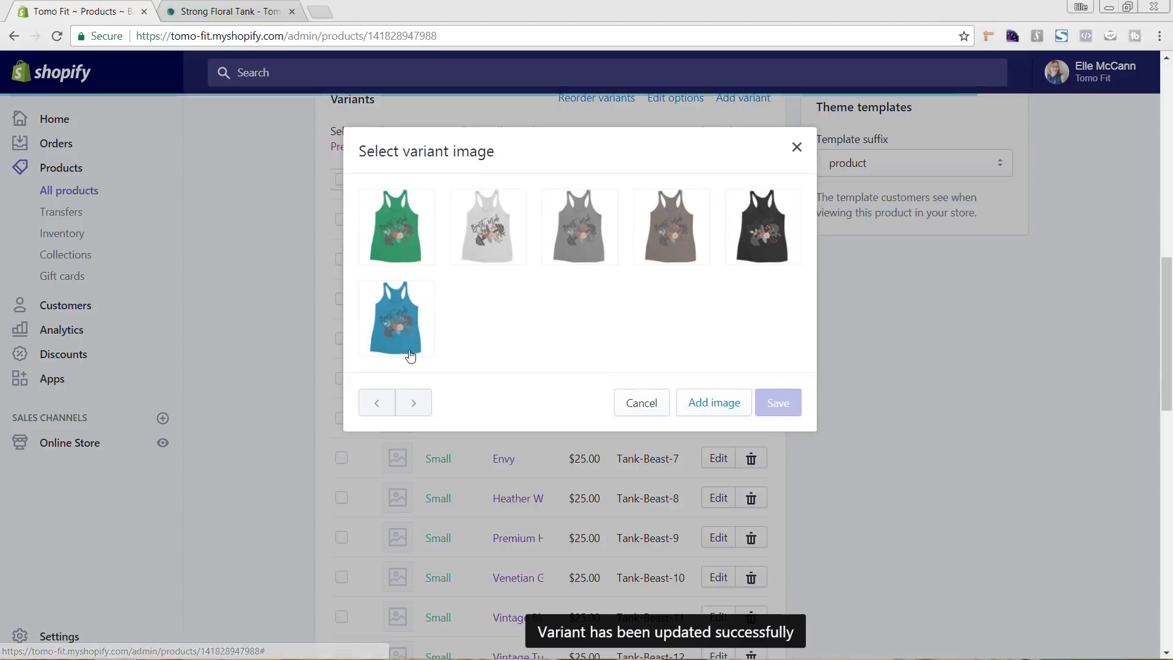
{"action": "left_click", "coordinate": [397, 318]}
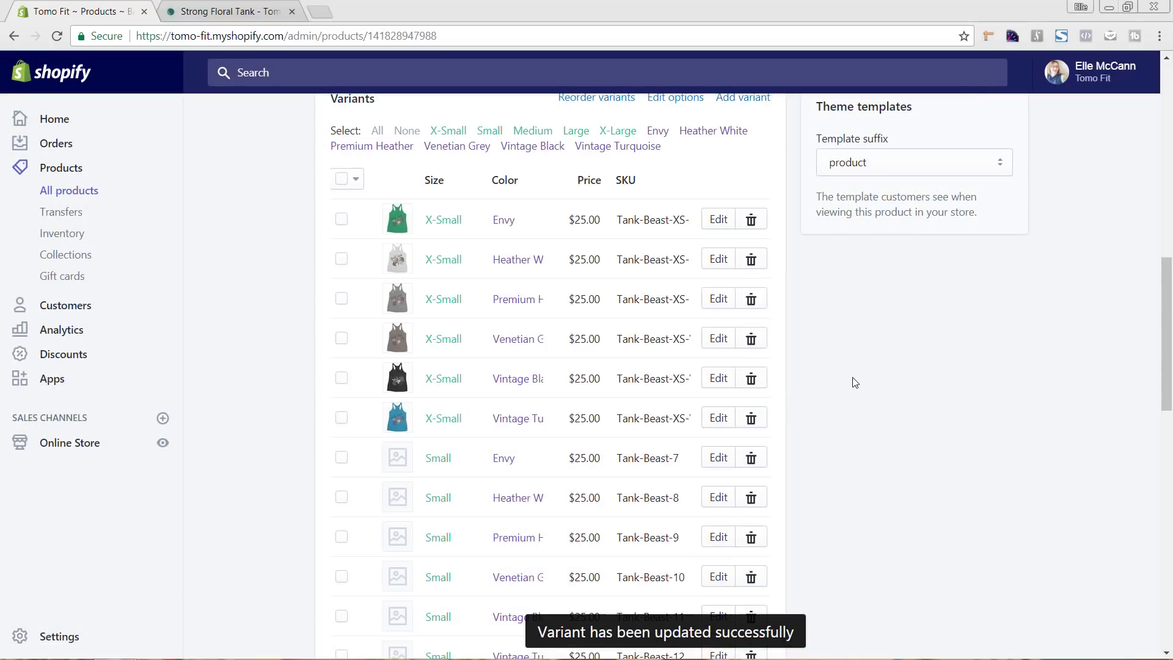
Drag the turquoise tank image into the black tank's slot in the Images section.
{"action": "scroll", "coordinate": [686, 330], "scroll_direction": "down", "scroll_amount": 7}
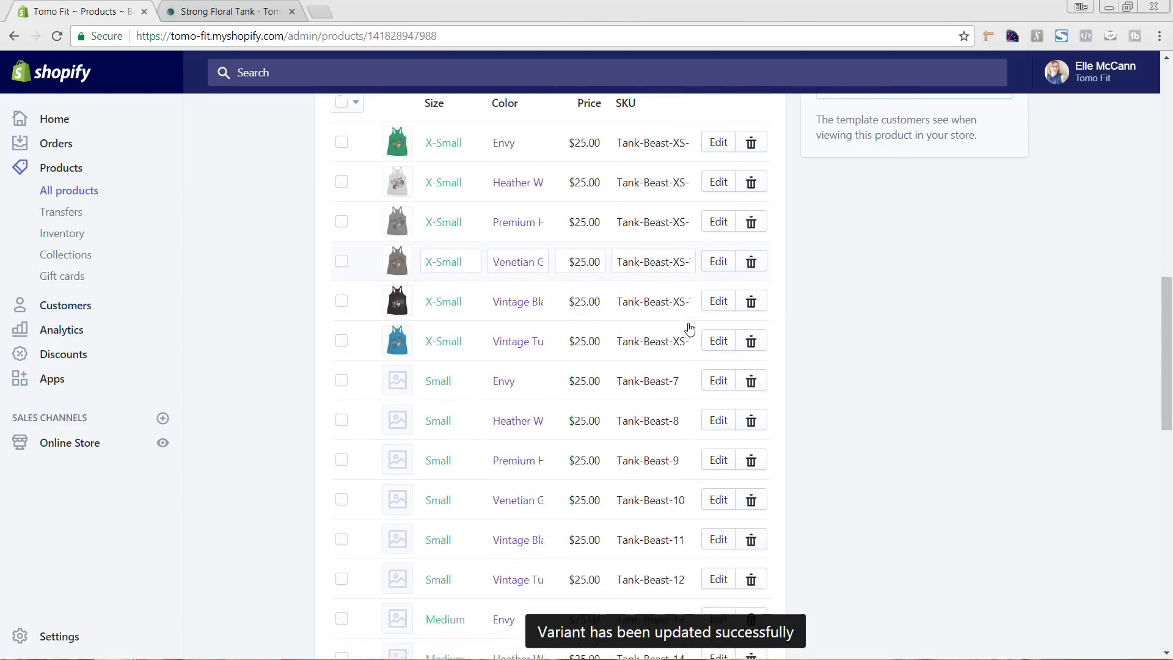
{"action": "scroll", "coordinate": [461, 150], "scroll_direction": "down", "scroll_amount": 8}
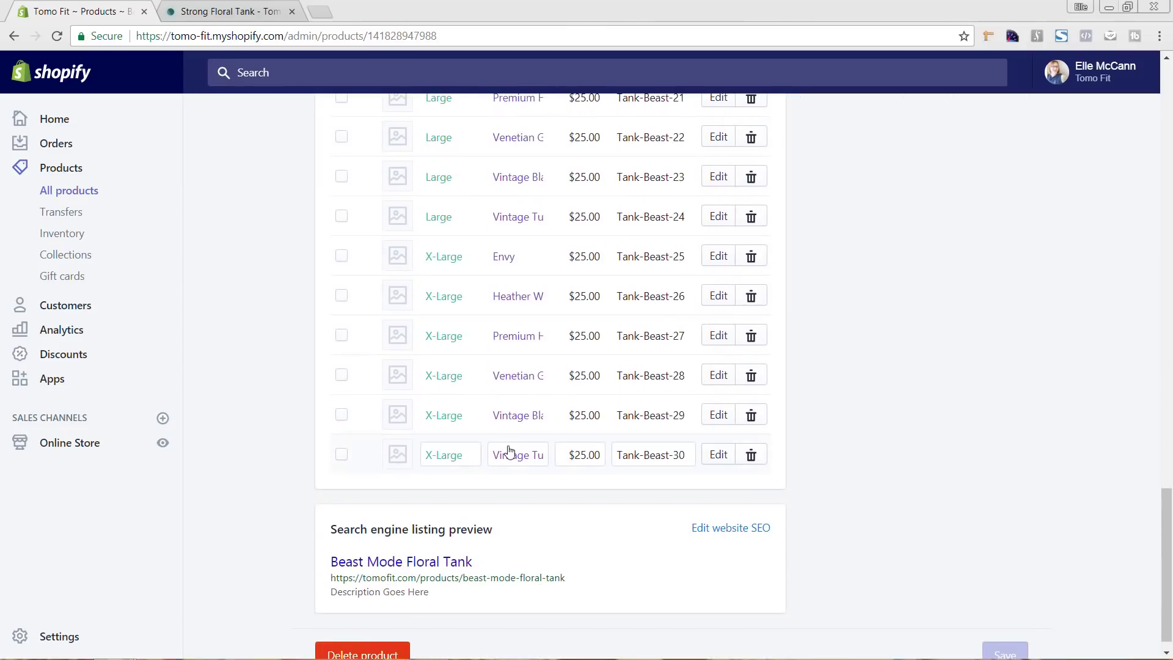
{"action": "scroll", "coordinate": [856, 402], "scroll_direction": "up", "scroll_amount": 17}
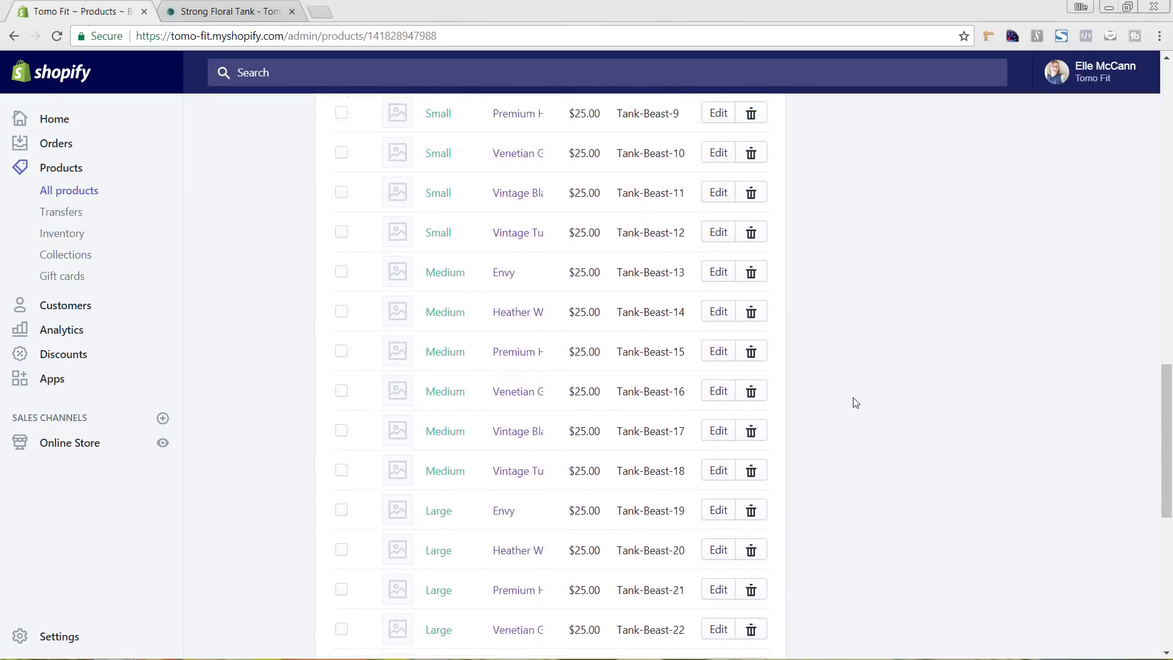
{"action": "scroll", "coordinate": [865, 398], "scroll_direction": "down", "scroll_amount": 2}
{"action": "scroll", "coordinate": [865, 398], "scroll_direction": "up", "scroll_amount": 1}
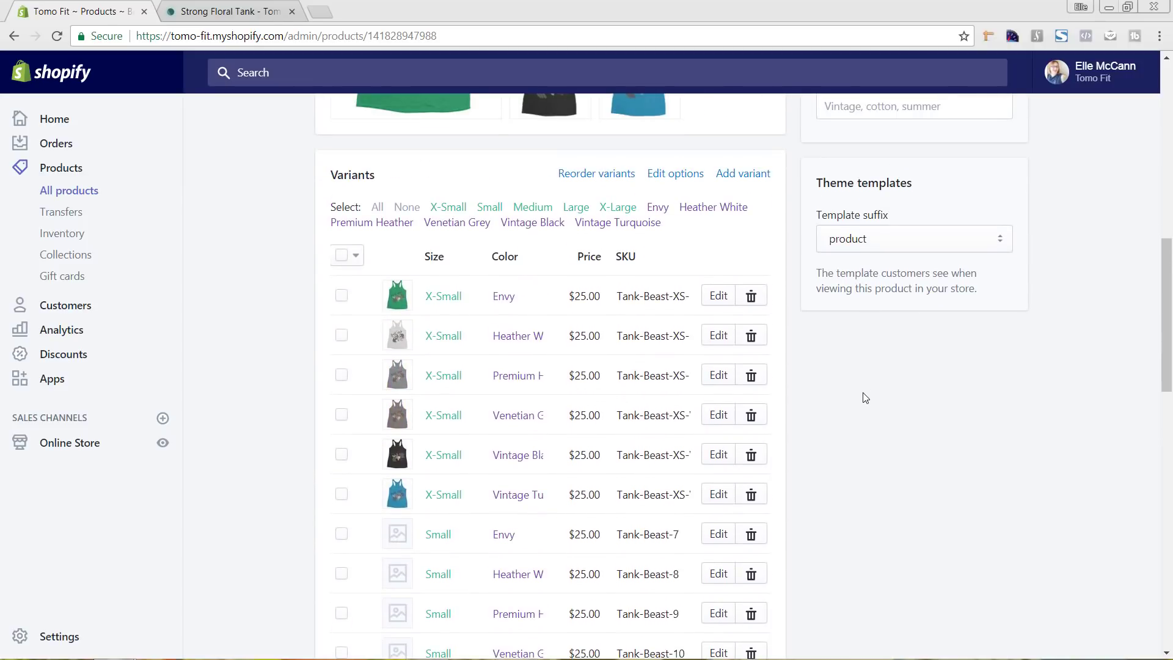
{"action": "scroll", "coordinate": [865, 398], "scroll_direction": "up", "scroll_amount": 1}
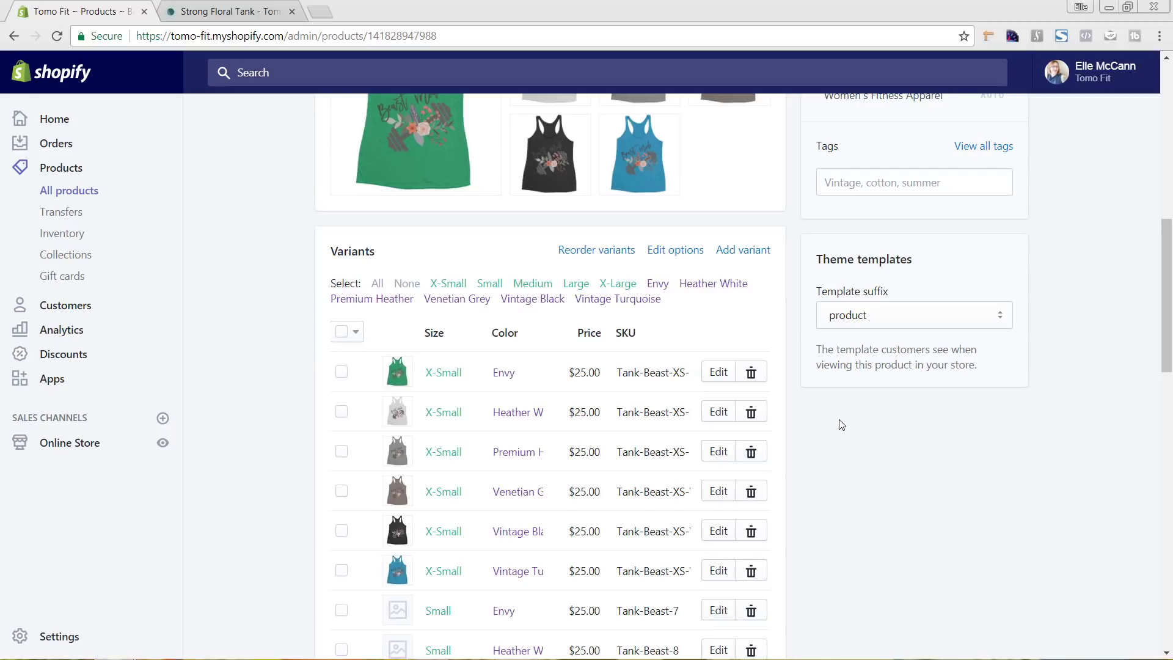
{"action": "scroll", "coordinate": [792, 380], "scroll_direction": "up", "scroll_amount": 2}
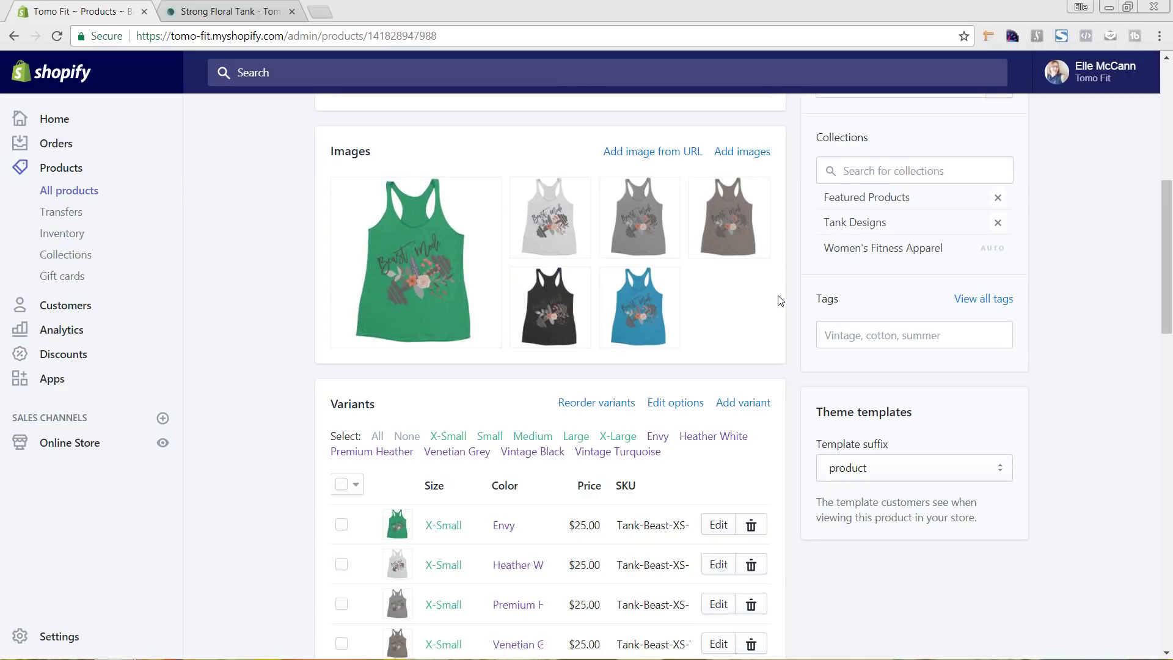
{"action": "left_click_drag", "start_coordinate": [639, 307], "coordinate": [556, 308]}
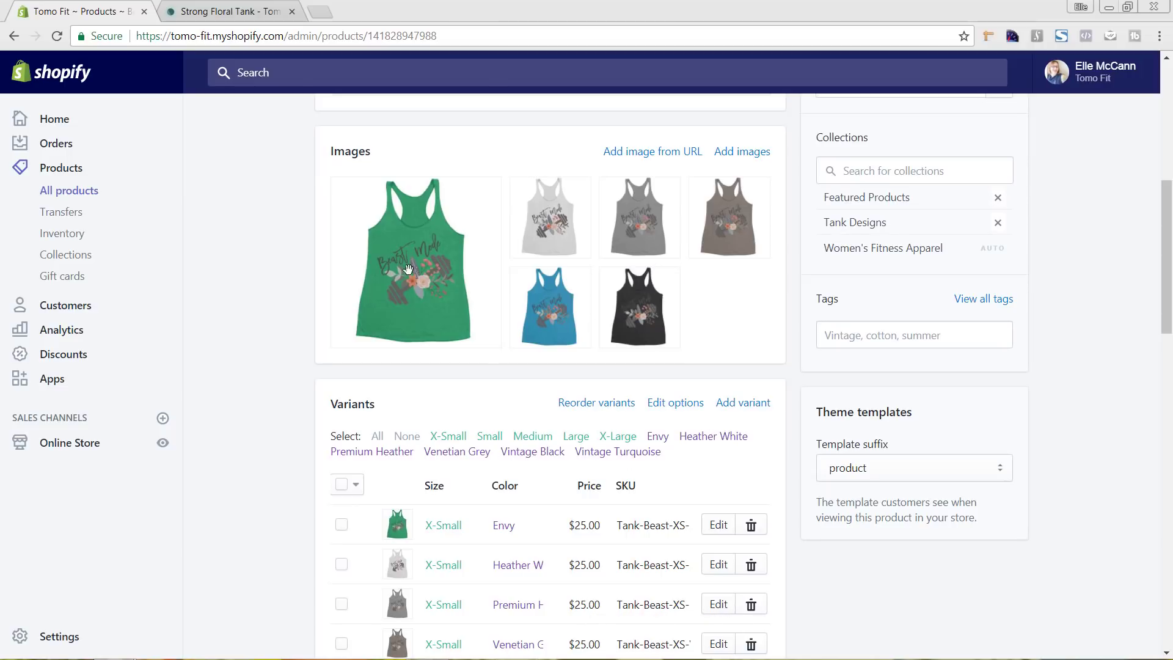
{"action": "scroll", "coordinate": [458, 211], "scroll_direction": "up", "scroll_amount": 6}
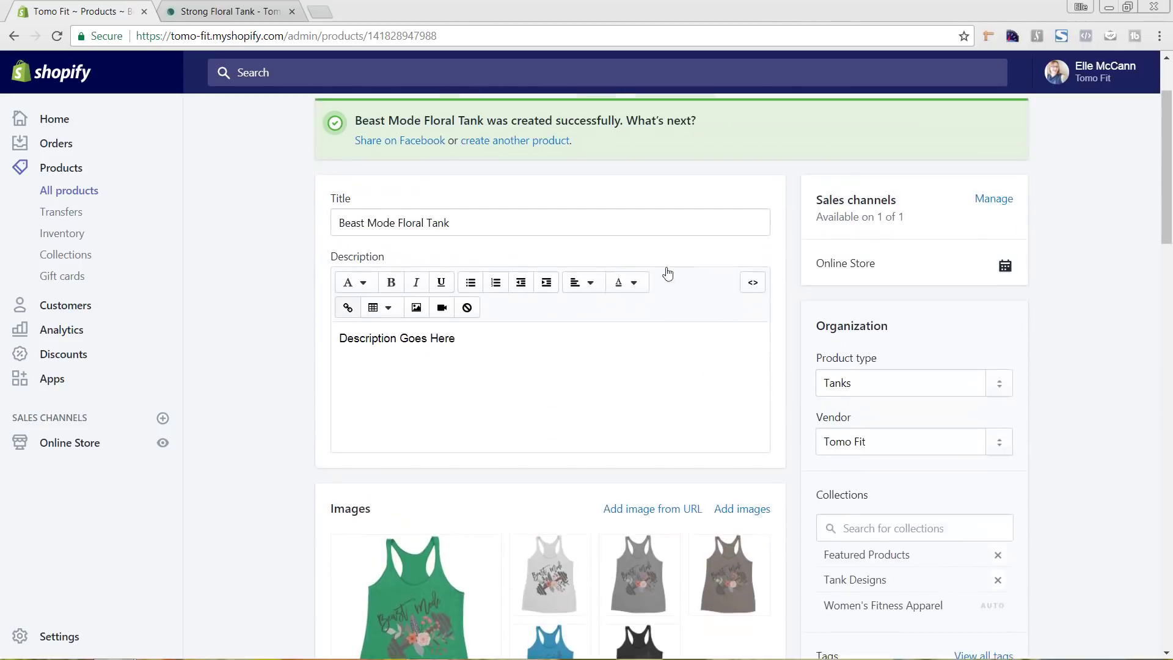
On the storefront, check the images for Heather White, Premium Heather, Venetian Grey, Vintage Black and Vintage Turquoise.
{"action": "scroll", "coordinate": [497, 208], "scroll_direction": "up", "scroll_amount": 2}
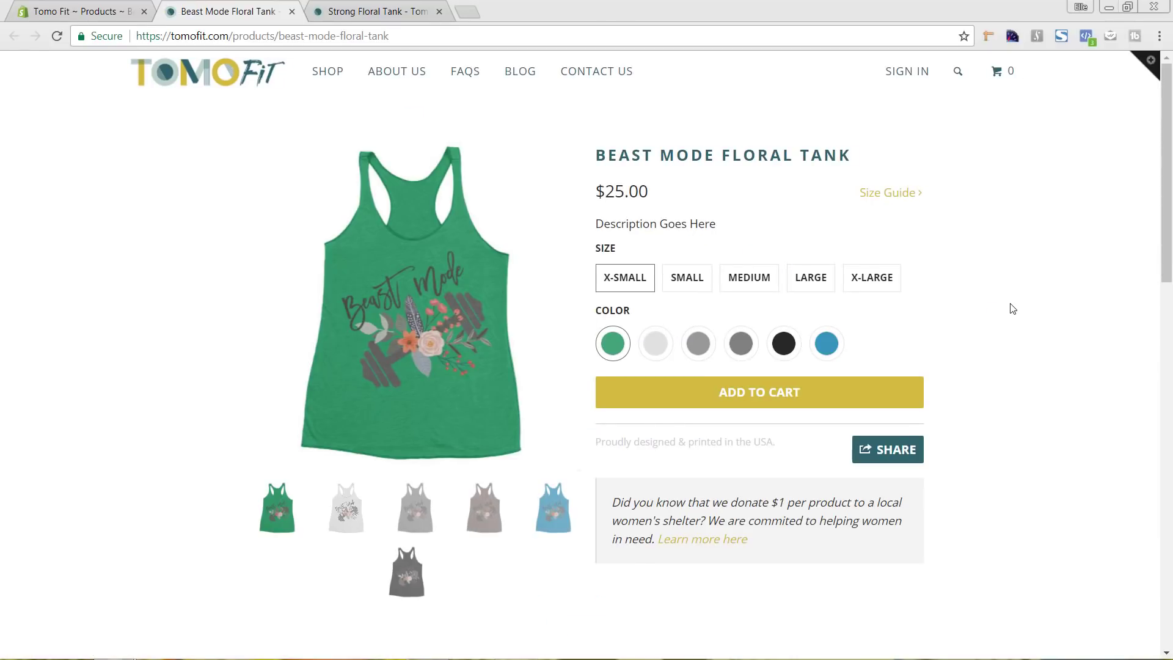
{"action": "left_click", "coordinate": [653, 346]}
{"action": "left_click", "coordinate": [701, 352]}
{"action": "left_click", "coordinate": [740, 349]}
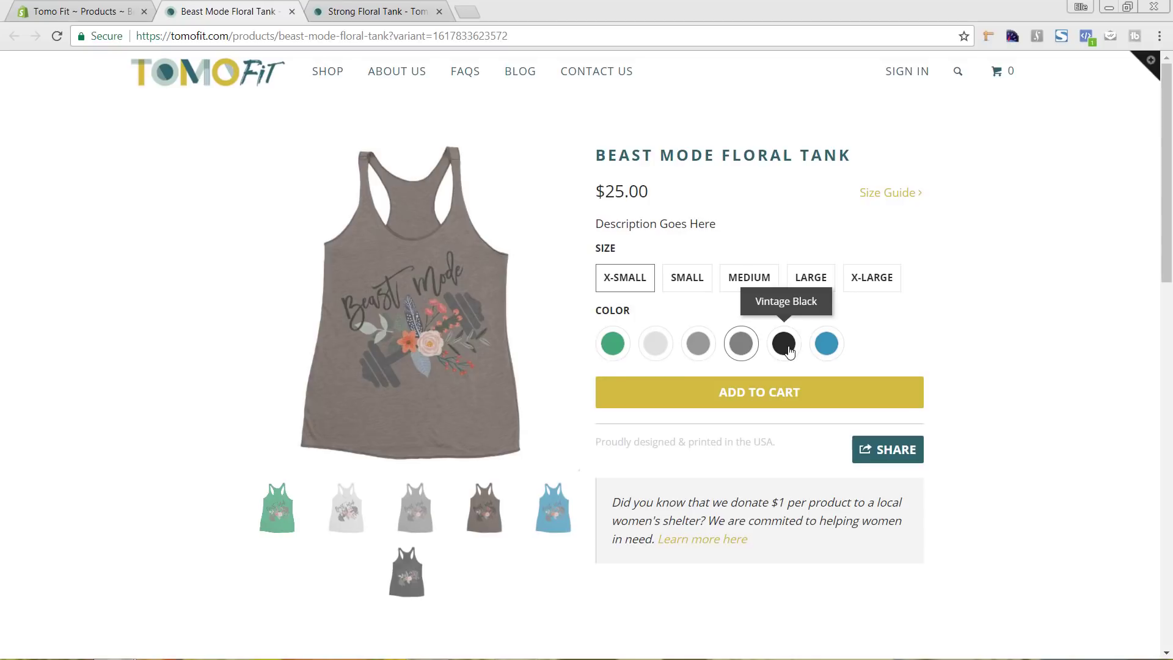
{"action": "left_click", "coordinate": [788, 351]}
{"action": "left_click", "coordinate": [837, 354]}
{"action": "left_click", "coordinate": [735, 348]}
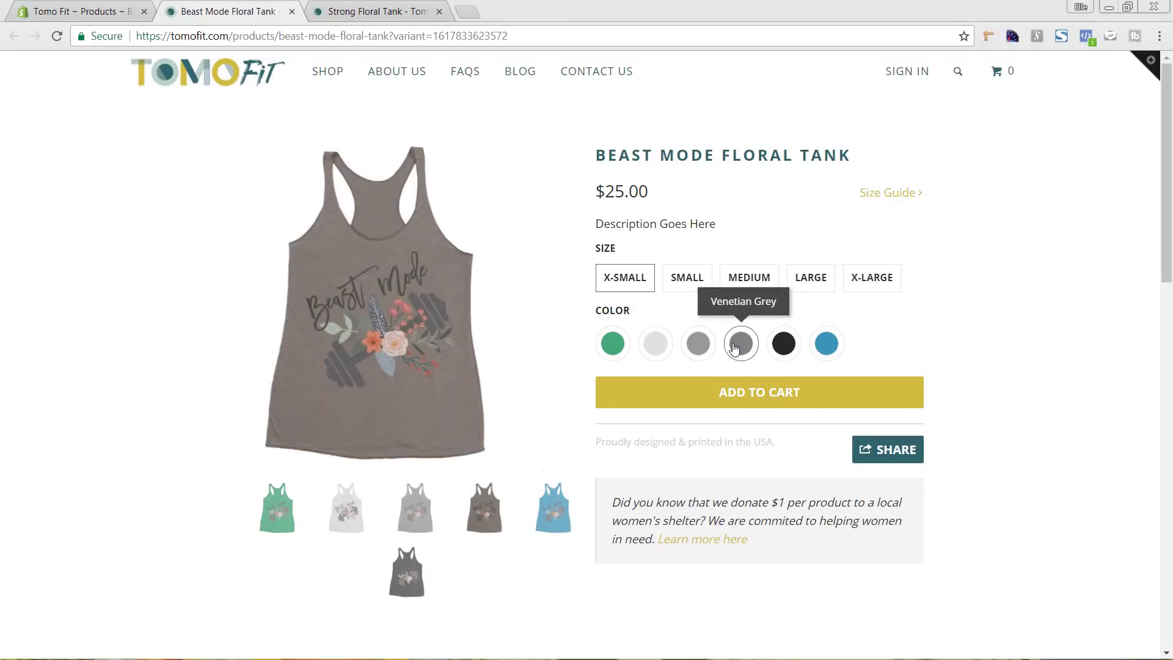
{"action": "left_click", "coordinate": [828, 347]}
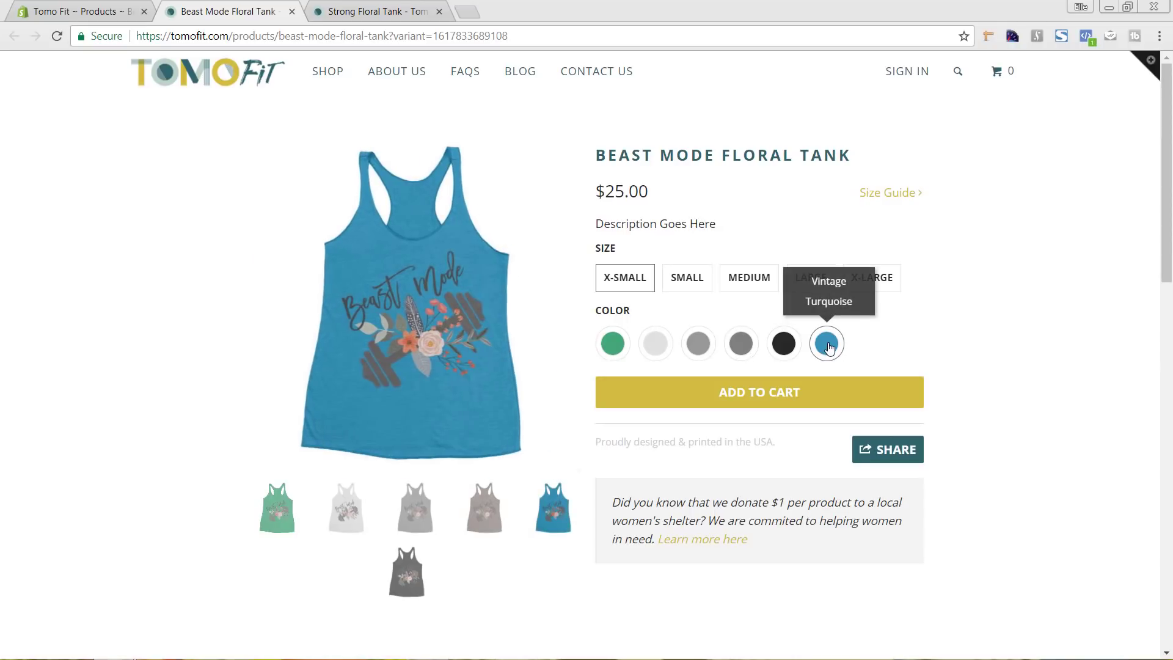
{"action": "left_click", "coordinate": [84, 11]}
Reorder the colour options so Vintage Turquoise precedes Vintage Black, and save.
{"action": "scroll", "coordinate": [843, 359], "scroll_direction": "down", "scroll_amount": 5}
{"action": "scroll", "coordinate": [831, 343], "scroll_direction": "down", "scroll_amount": 4}
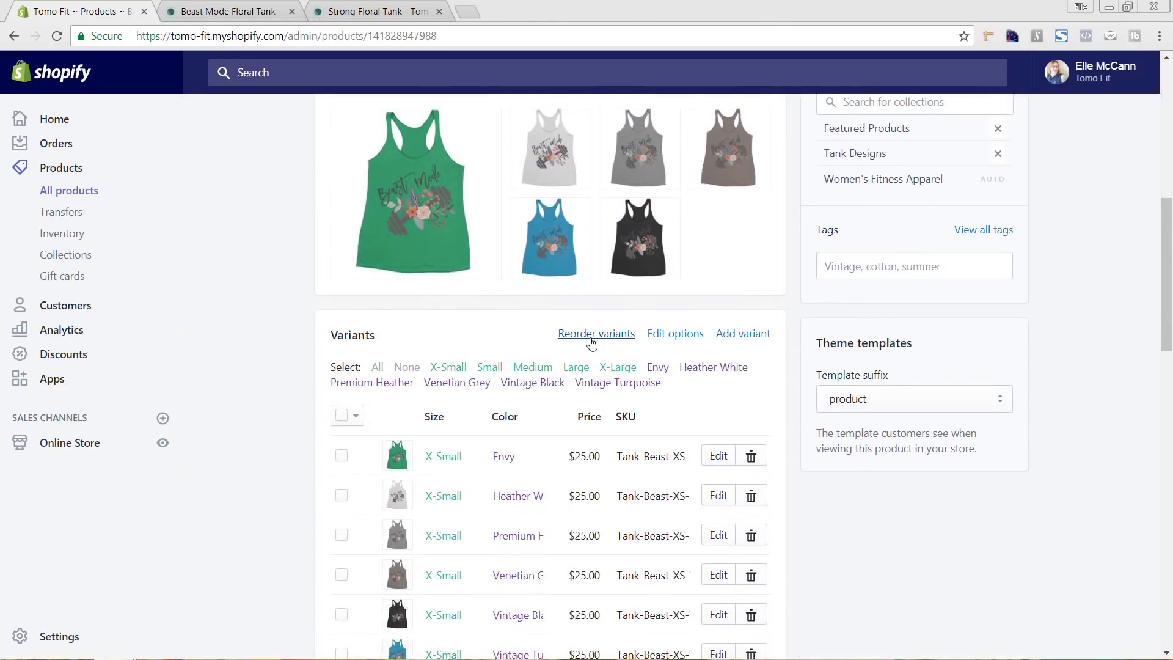
{"action": "left_click", "coordinate": [591, 335]}
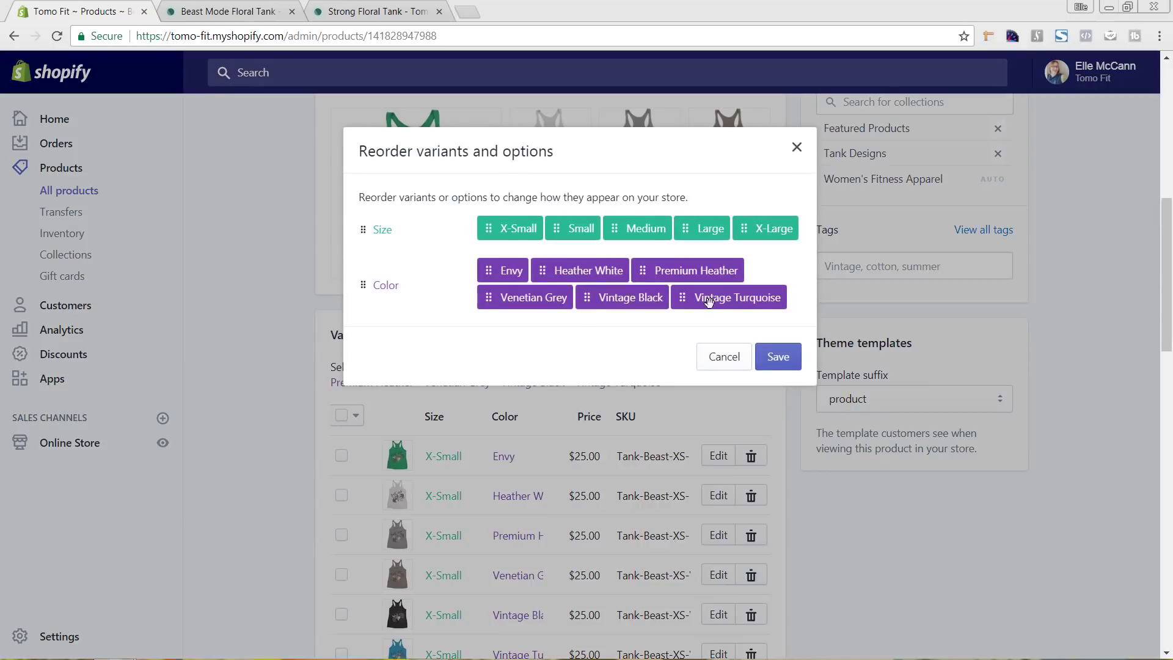
{"action": "left_click_drag", "start_coordinate": [723, 300], "coordinate": [595, 292]}
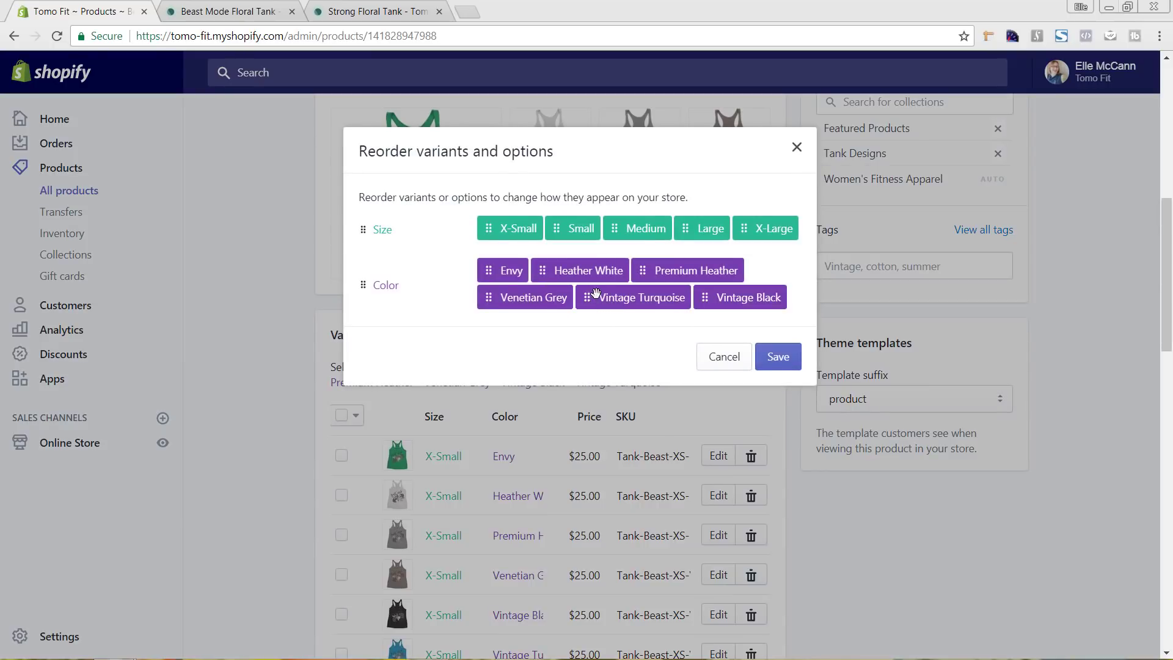
{"action": "left_click", "coordinate": [785, 360]}
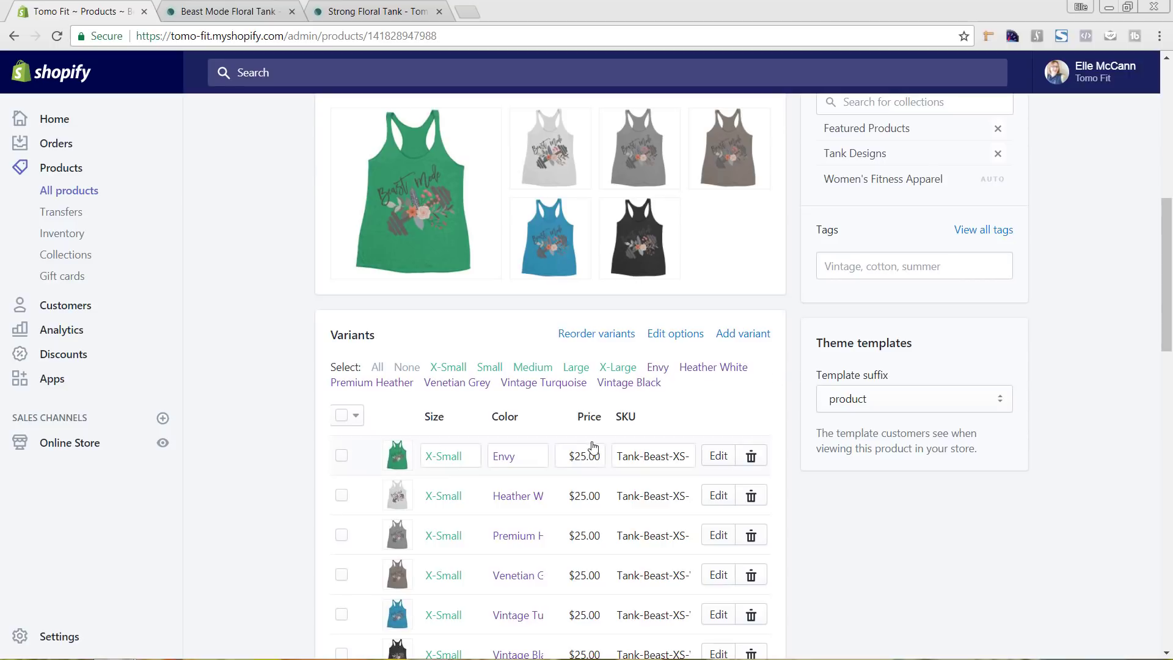
Leave only the X-Small Envy variant ticked, unticking the other X-Small colours.
{"action": "scroll", "coordinate": [417, 391], "scroll_direction": "down", "scroll_amount": 1}
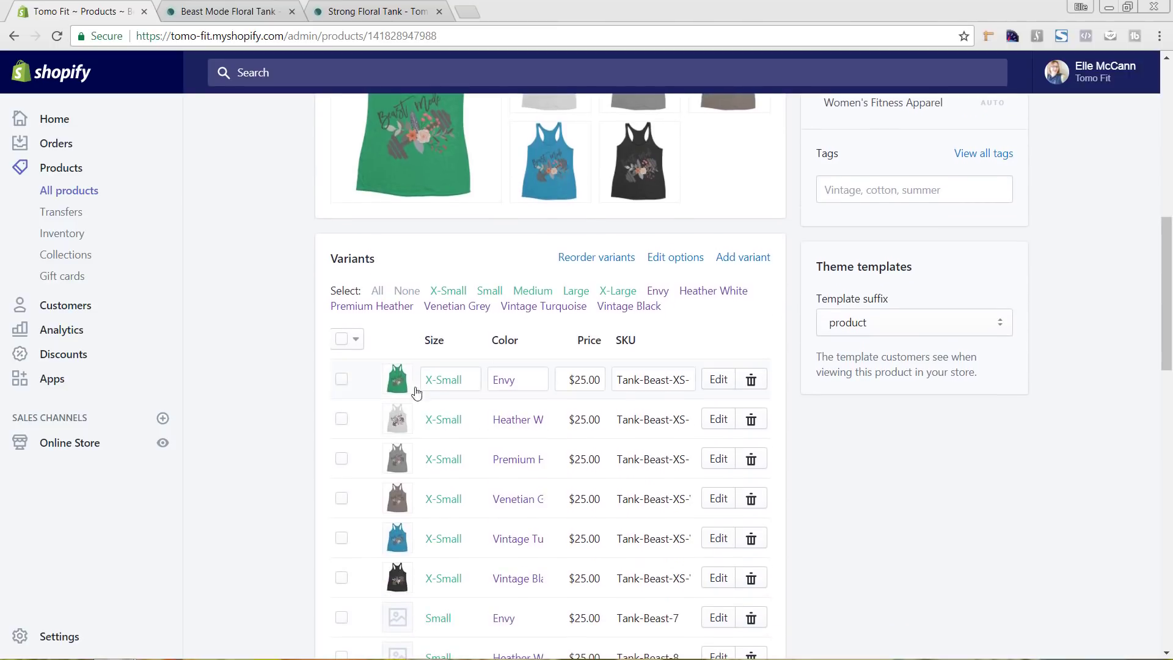
{"action": "left_click", "coordinate": [342, 379]}
{"action": "left_click", "coordinate": [342, 420]}
{"action": "left_click", "coordinate": [342, 459]}
{"action": "left_click", "coordinate": [342, 498]}
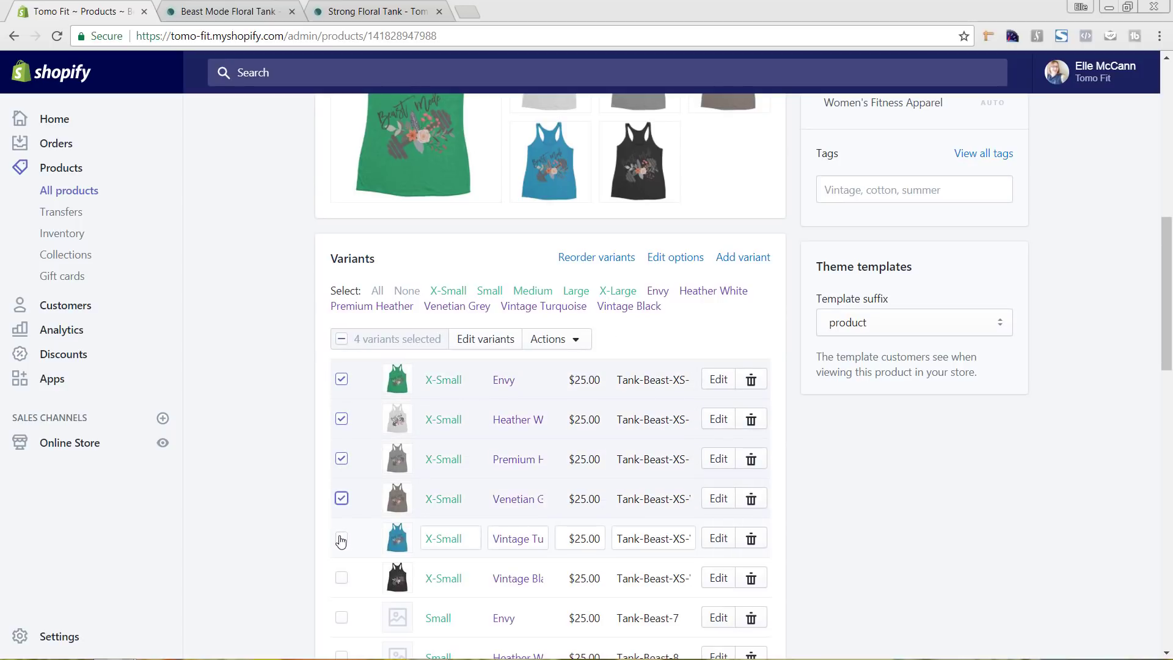
{"action": "left_click", "coordinate": [341, 539]}
{"action": "left_click", "coordinate": [342, 578]}
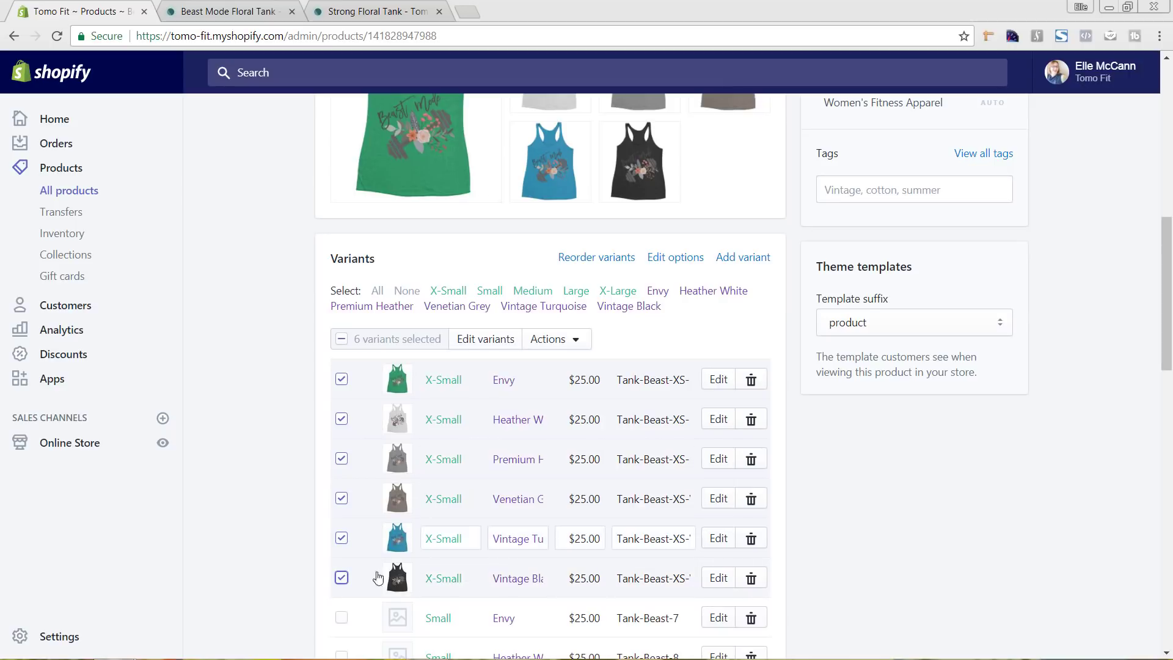
{"action": "left_click", "coordinate": [341, 538]}
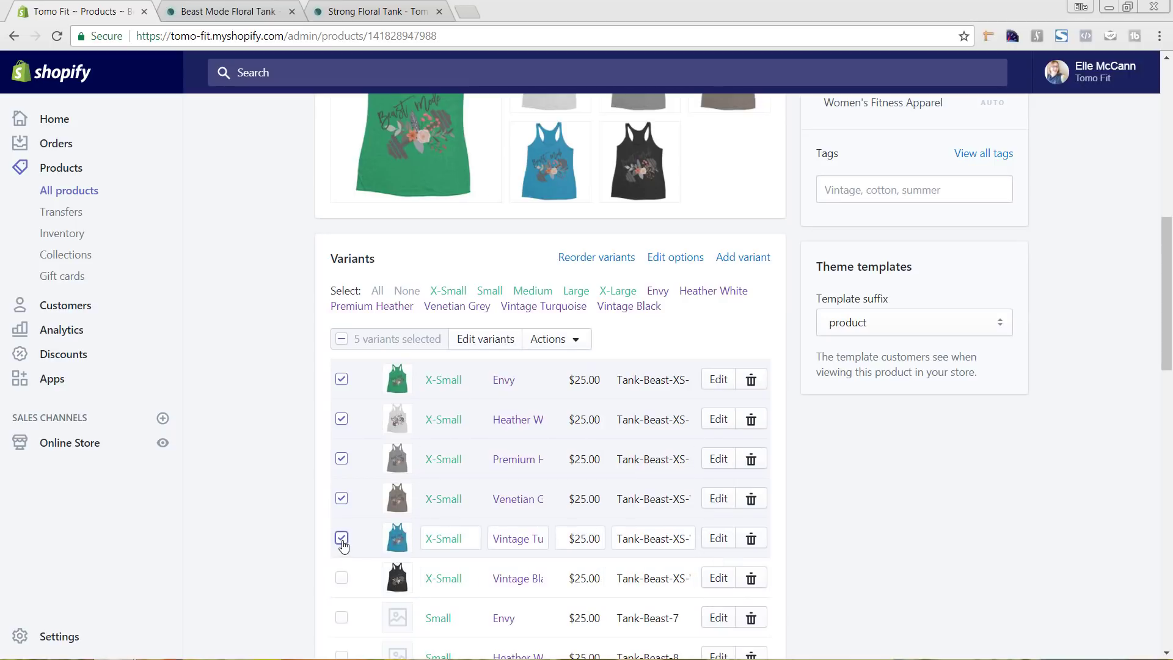
{"action": "left_click", "coordinate": [341, 498]}
{"action": "left_click", "coordinate": [343, 459]}
{"action": "left_click", "coordinate": [342, 419]}
Also tick the Envy variant for Small, Medium, Large and X-Large.
{"action": "scroll", "coordinate": [916, 497], "scroll_direction": "down", "scroll_amount": 4}
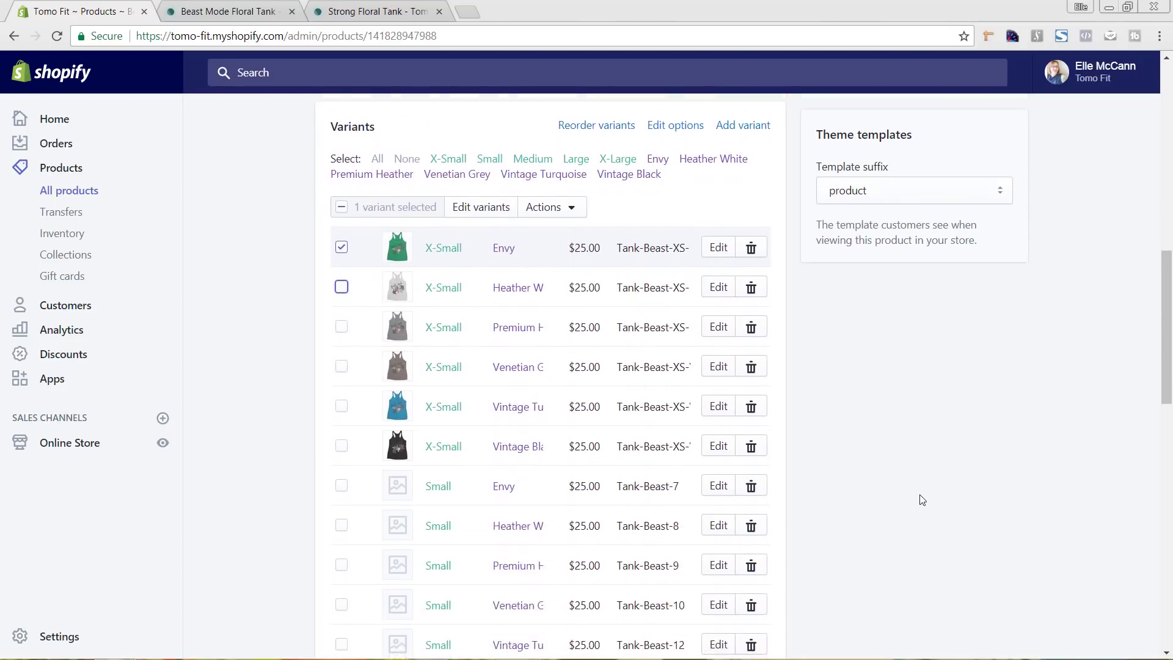
{"action": "left_click", "coordinate": [341, 379]}
{"action": "scroll", "coordinate": [349, 440], "scroll_direction": "down", "scroll_amount": 4}
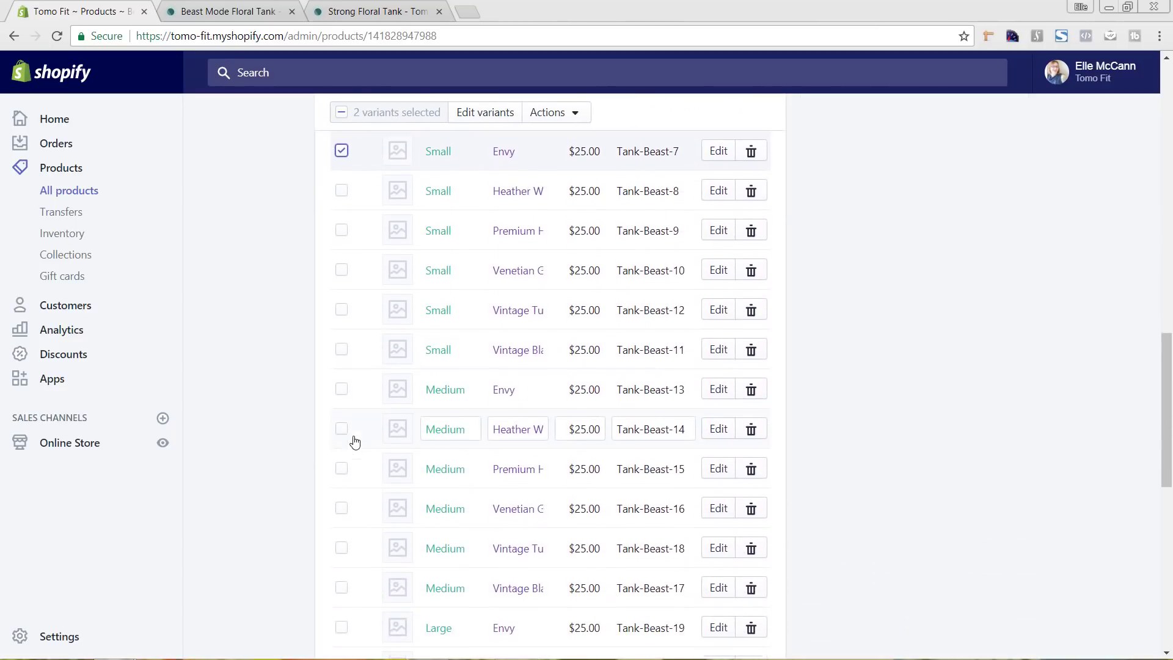
{"action": "left_click", "coordinate": [342, 388]}
{"action": "scroll", "coordinate": [345, 398], "scroll_direction": "down", "scroll_amount": 4}
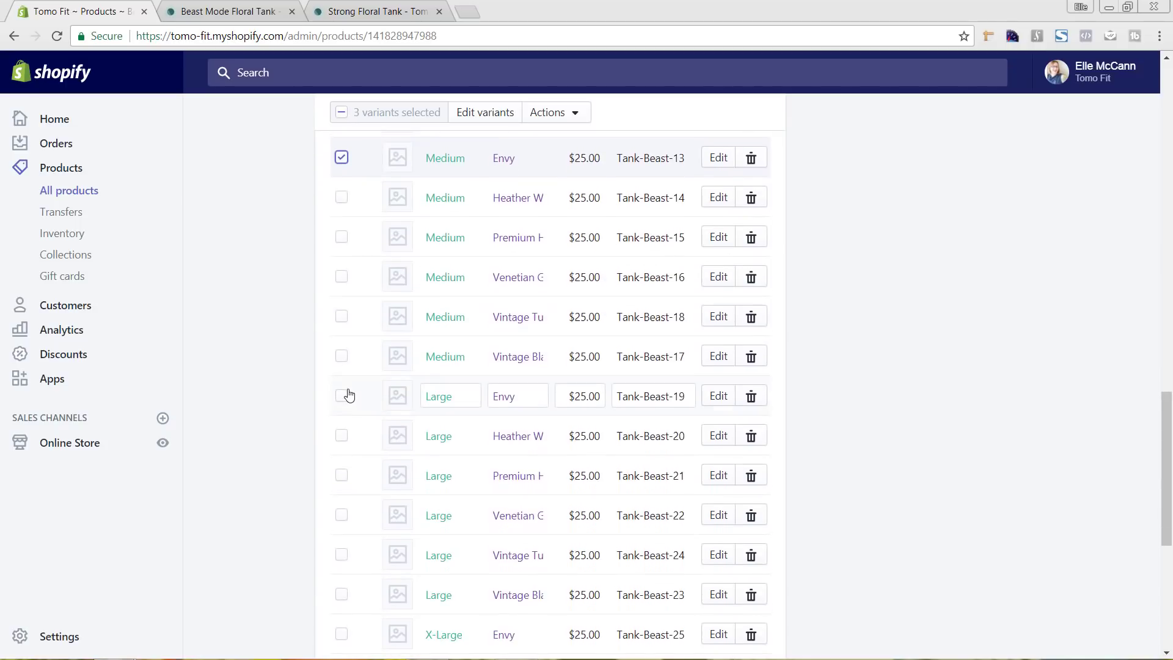
{"action": "left_click", "coordinate": [342, 396]}
{"action": "scroll", "coordinate": [387, 414], "scroll_direction": "down", "scroll_amount": 4}
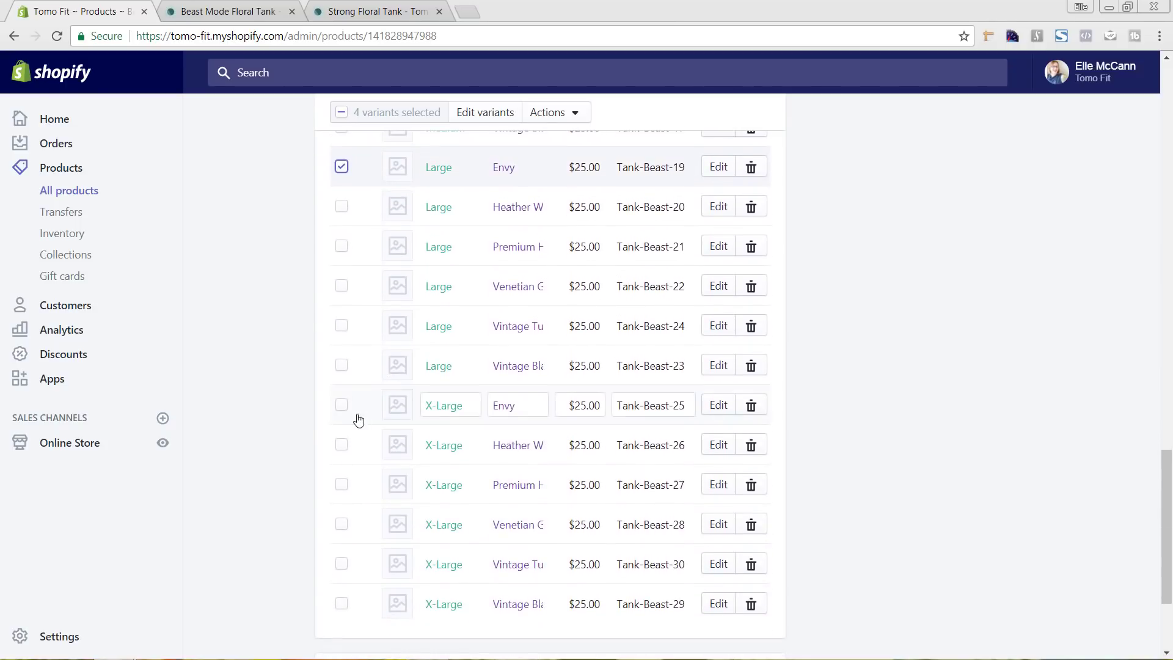
{"action": "left_click", "coordinate": [341, 405]}
{"action": "scroll", "coordinate": [459, 446], "scroll_direction": "down", "scroll_amount": 3}
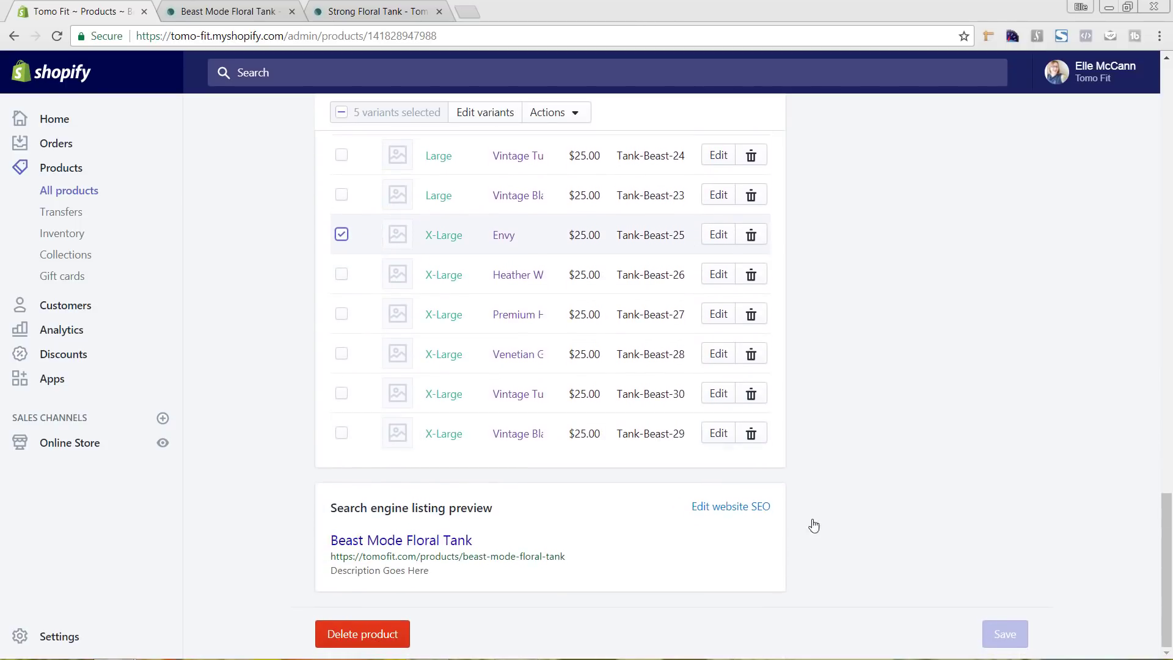
{"action": "scroll", "coordinate": [896, 482], "scroll_direction": "up", "scroll_amount": 1}
{"action": "scroll", "coordinate": [896, 477], "scroll_direction": "up", "scroll_amount": 20}
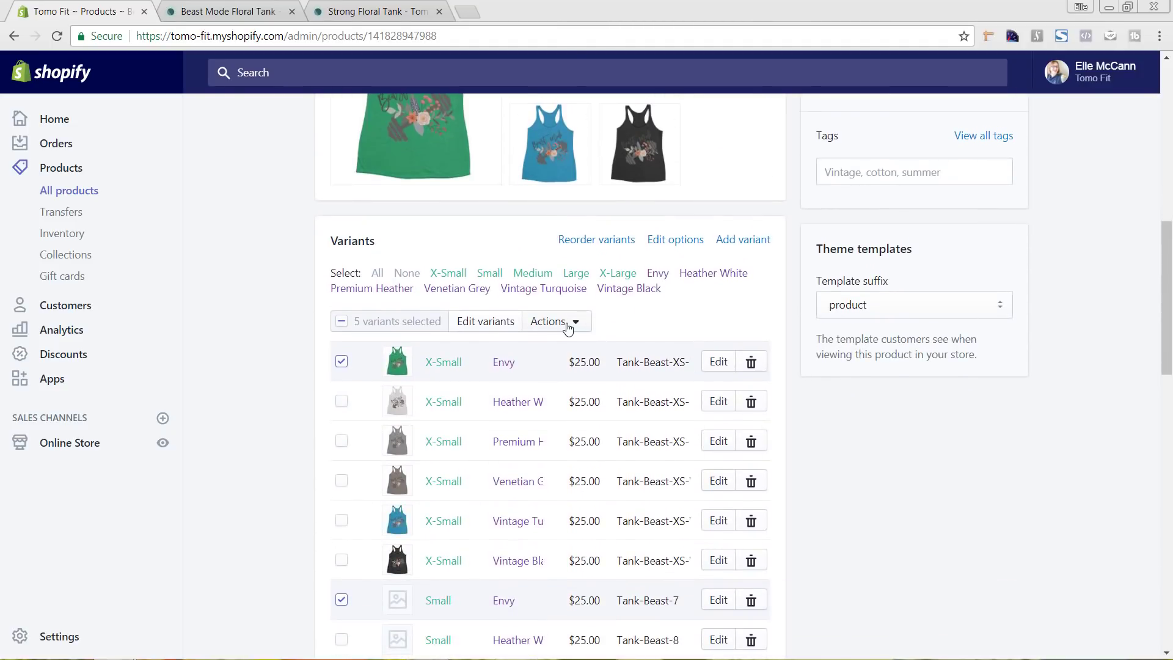
Cancel the 'Duplicate in another Color' action and select all 30 variants instead.
{"action": "left_click", "coordinate": [568, 328]}
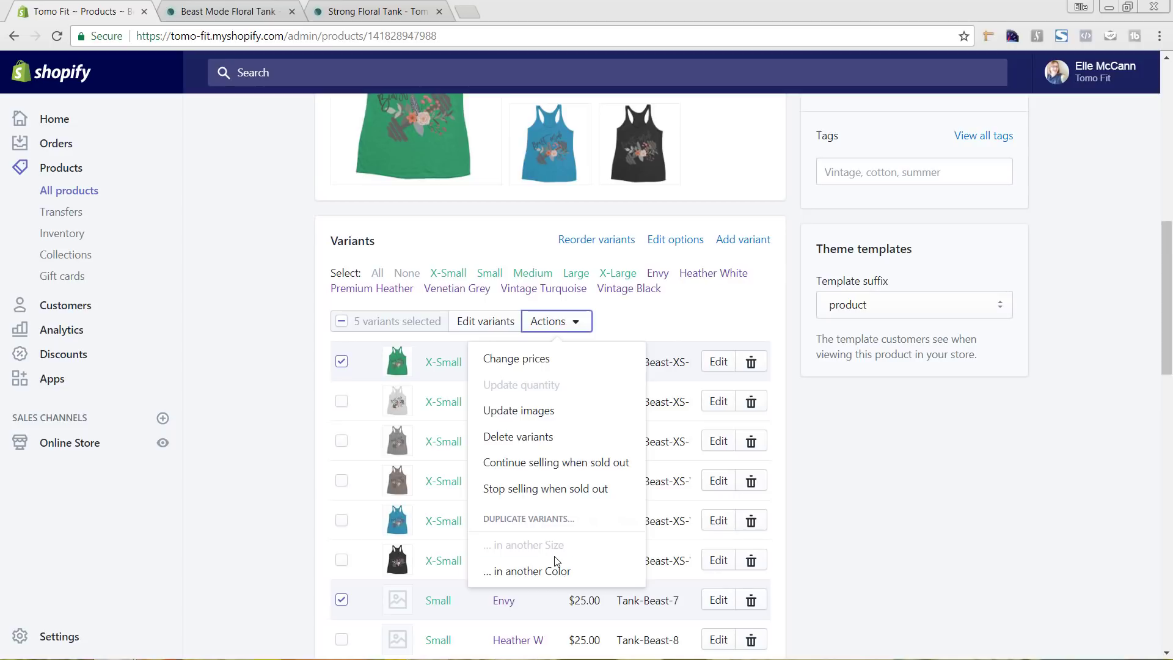
{"action": "left_click", "coordinate": [523, 574]}
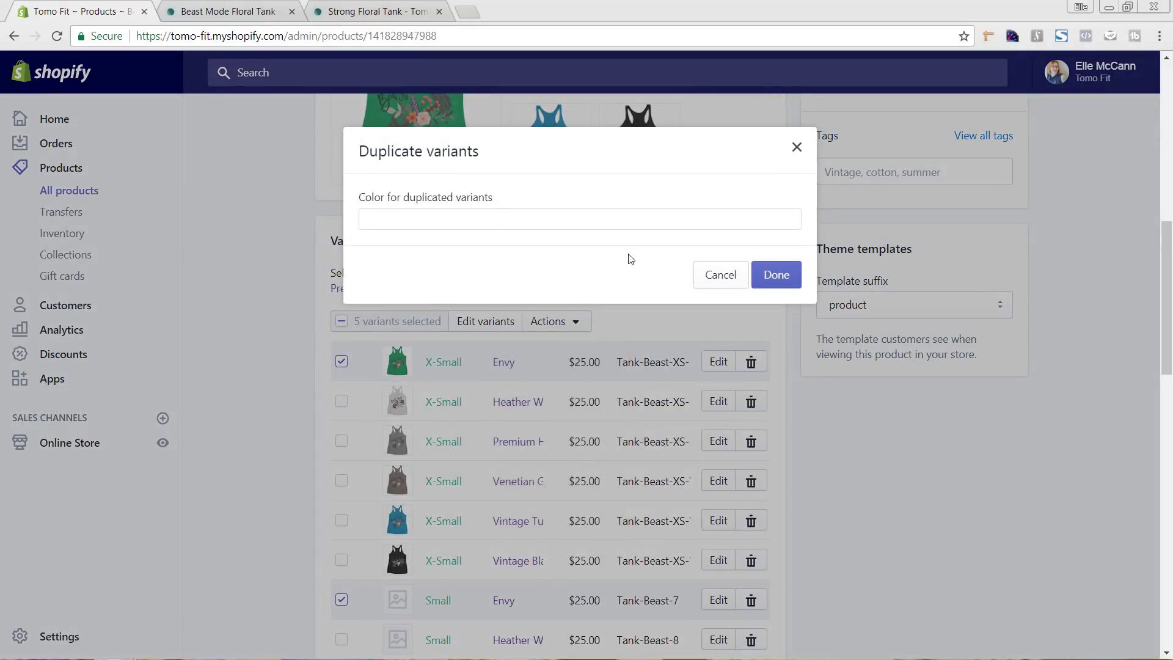
{"action": "left_click", "coordinate": [721, 275]}
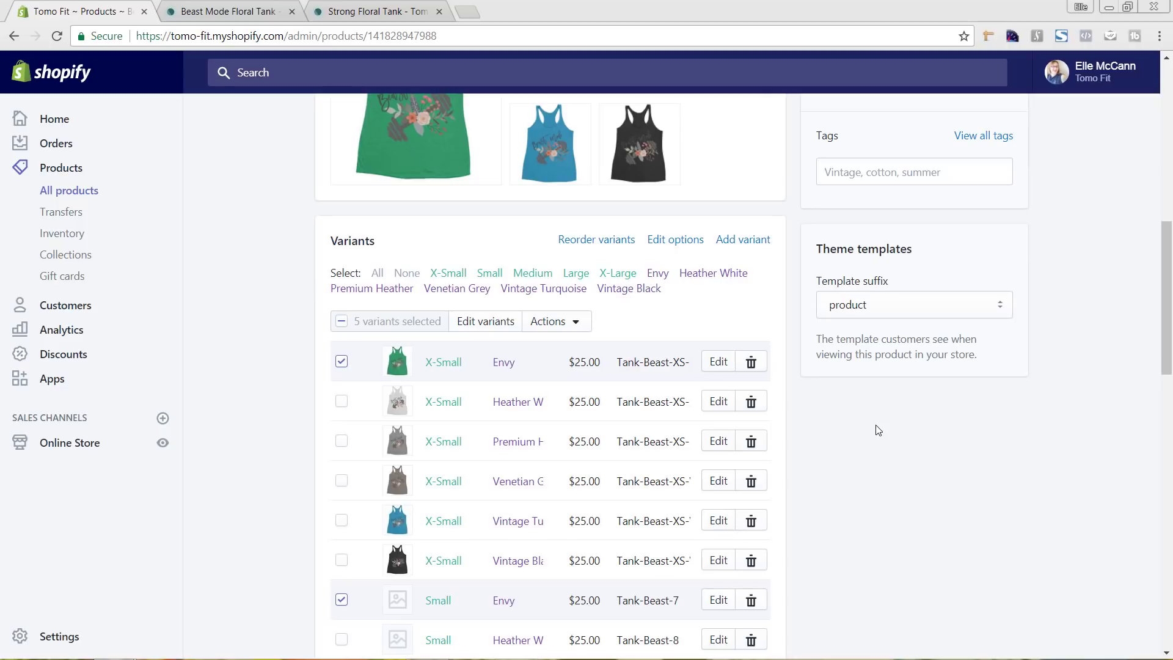
{"action": "left_click", "coordinate": [341, 322]}
Untick the header checkbox so none of the 30 variants stay selected.
{"action": "left_click", "coordinate": [341, 322]}
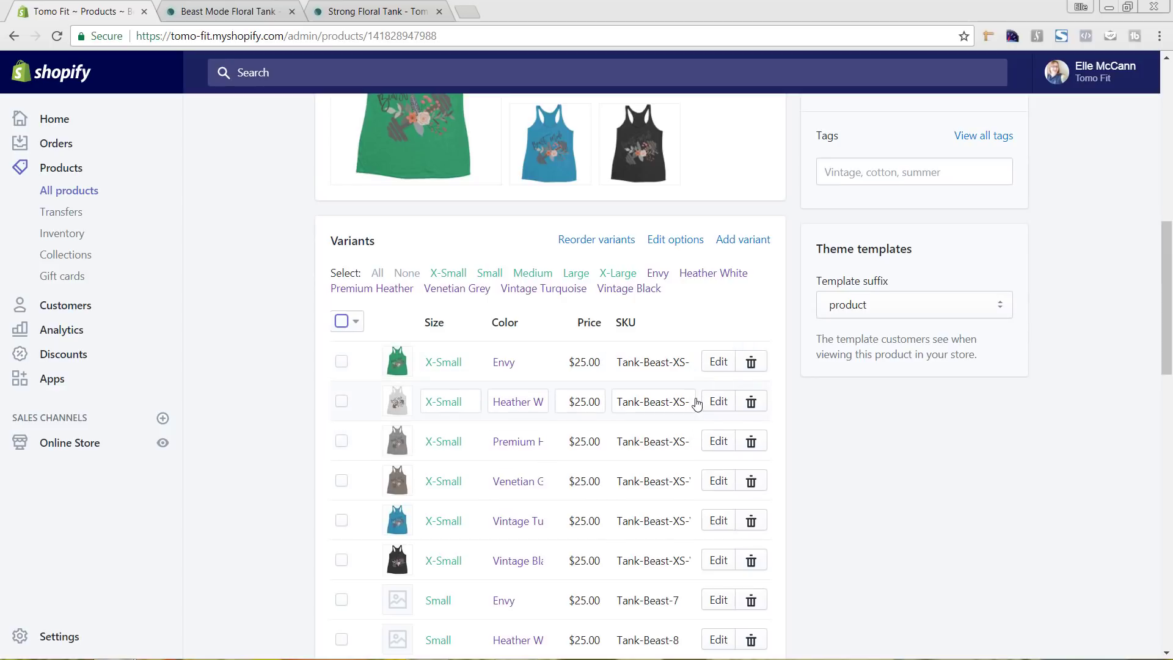
{"action": "scroll", "coordinate": [1103, 341], "scroll_direction": "up", "scroll_amount": 3}
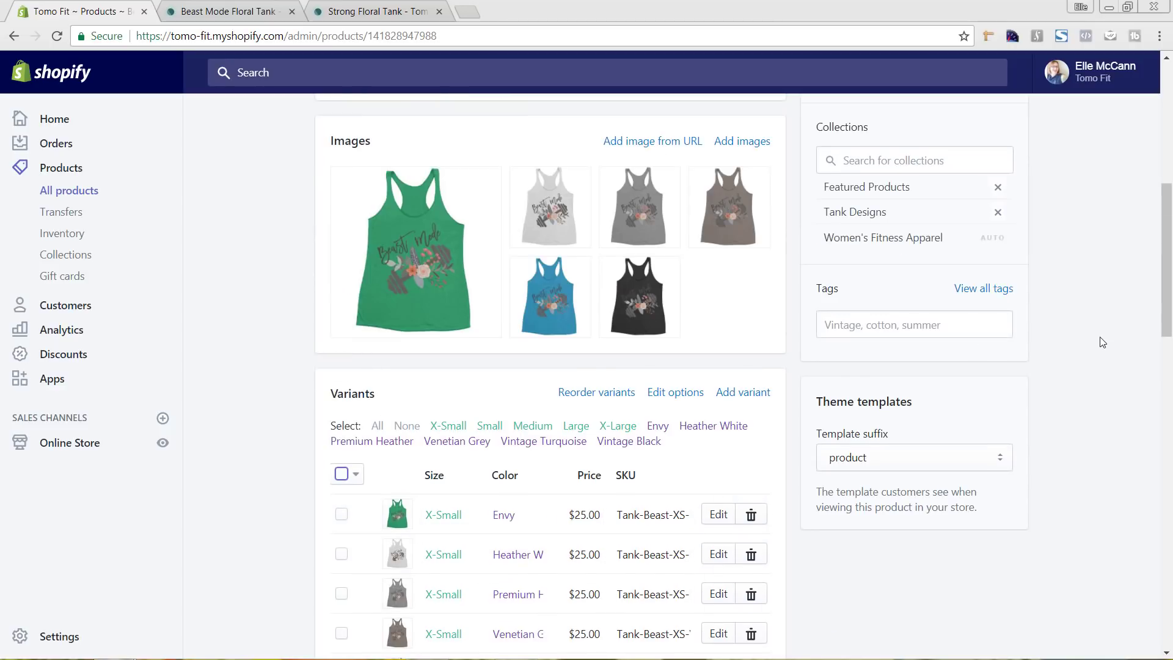